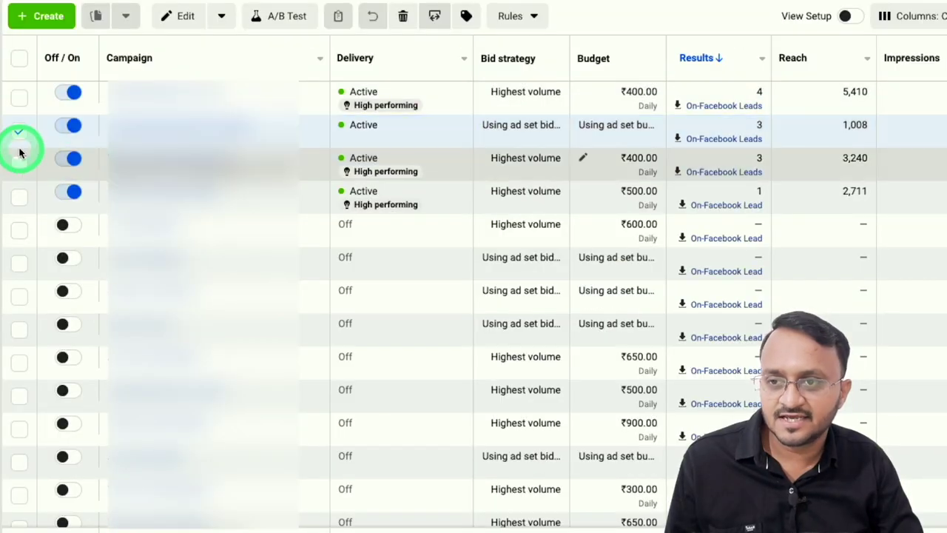
- Select the active campaign with ad-set-level budget and 1,008 reach, and open its Leads Dubai October ad set for editing
{"action": "left_click", "coordinate": [19, 130]}
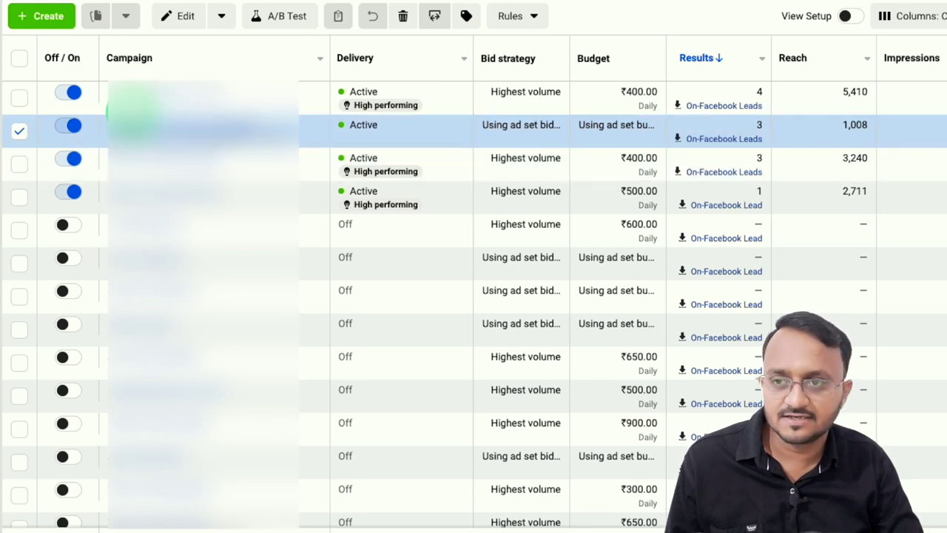
{"action": "left_click", "coordinate": [144, 127]}
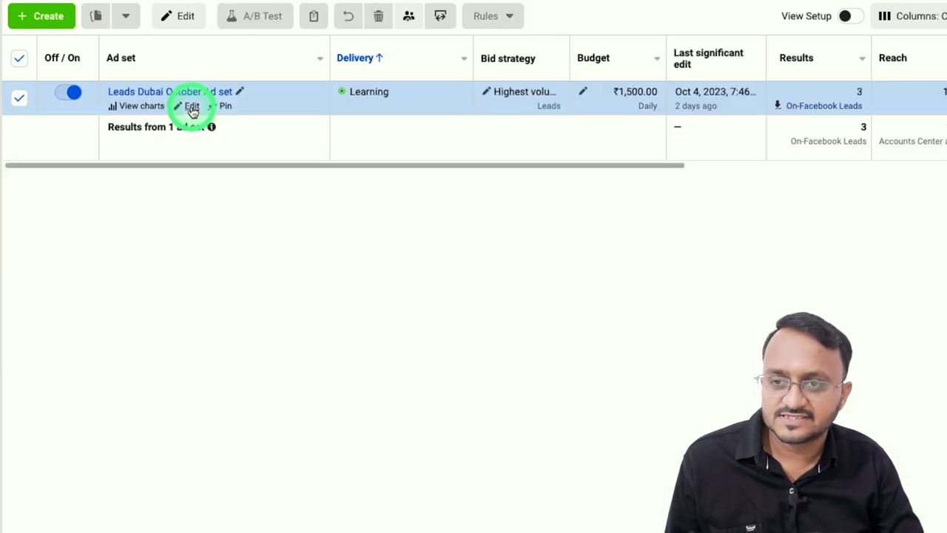
{"action": "left_click", "coordinate": [192, 108]}
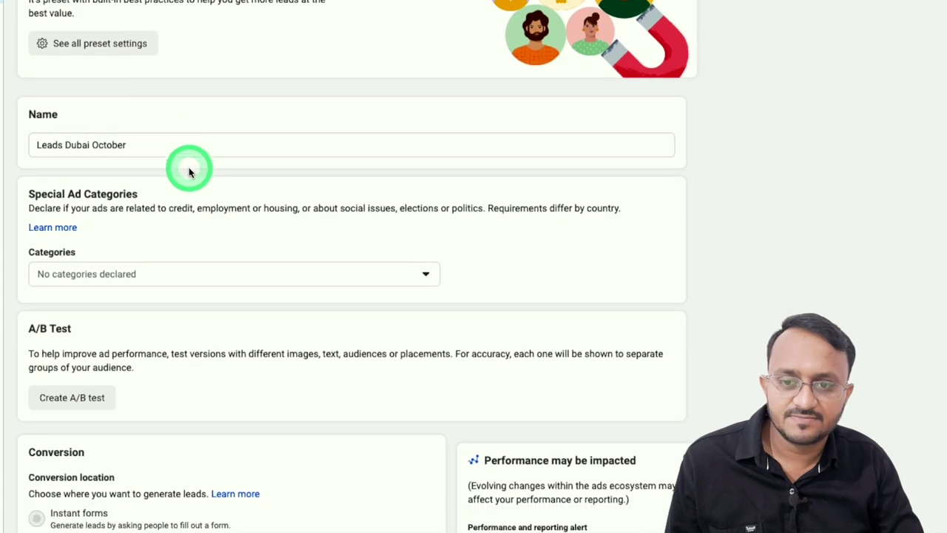
- Review the ad set's conversion location, Facebook Page, daily budget, schedule and United Arab Emirates audience locations
{"action": "scroll", "coordinate": [188, 172], "scroll_direction": "down", "scroll_amount": 5}
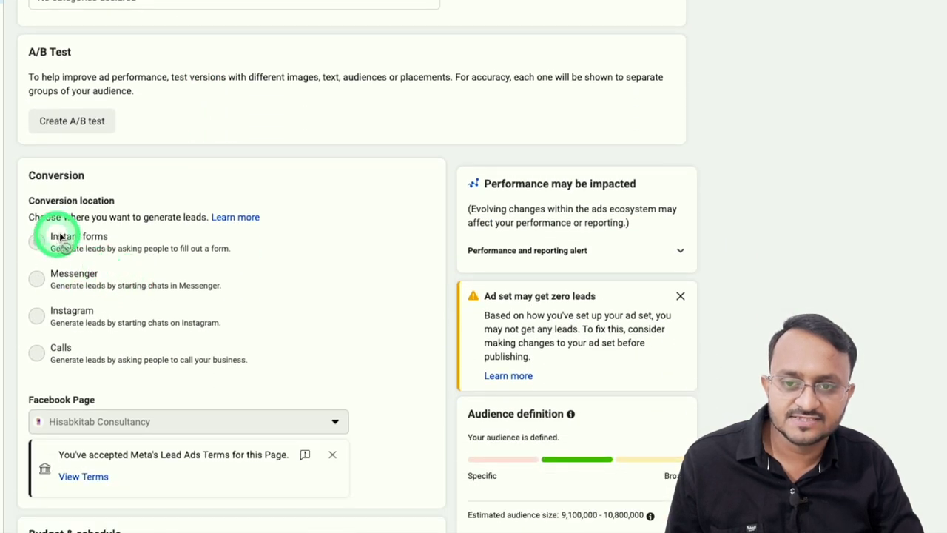
{"action": "scroll", "coordinate": [116, 245], "scroll_direction": "down", "scroll_amount": 2}
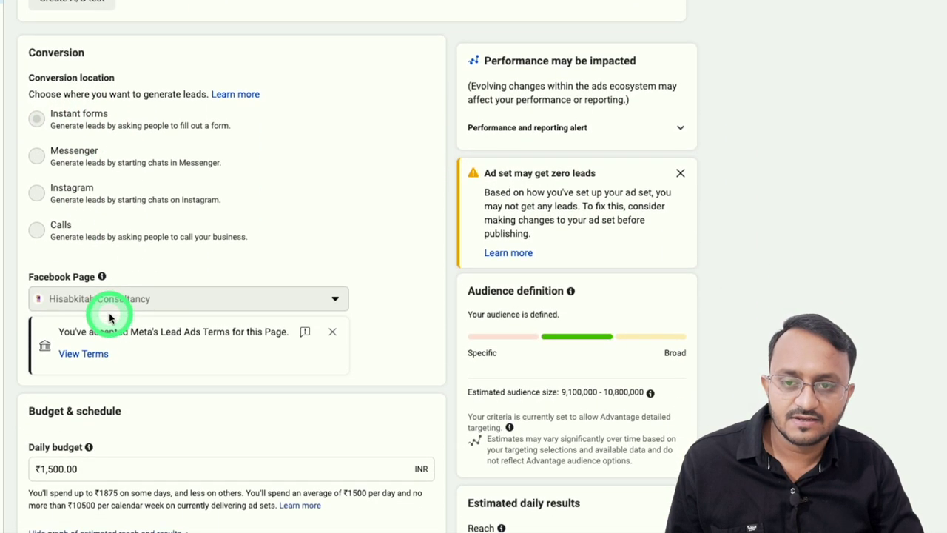
{"action": "scroll", "coordinate": [226, 301], "scroll_direction": "down", "scroll_amount": 2}
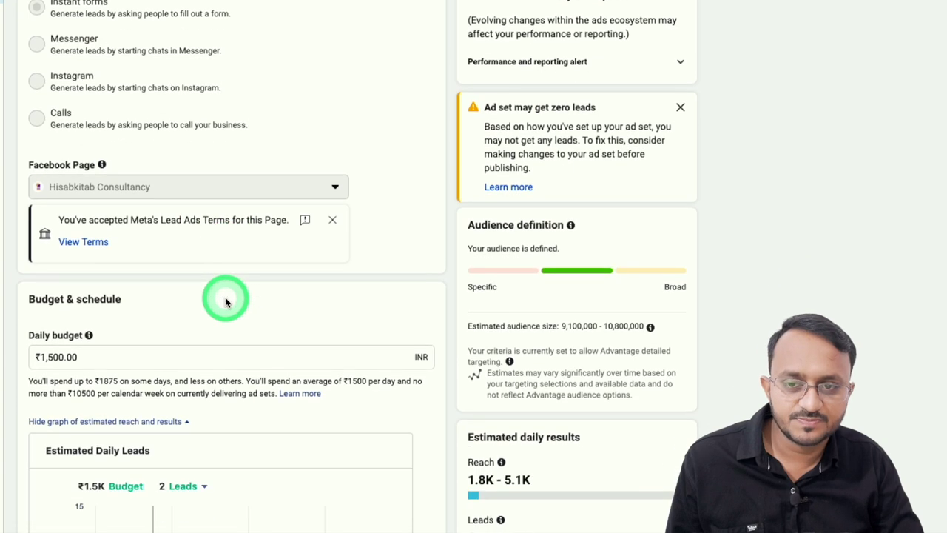
{"action": "scroll", "coordinate": [225, 301], "scroll_direction": "down", "scroll_amount": 7}
{"action": "scroll", "coordinate": [211, 286], "scroll_direction": "up", "scroll_amount": 2}
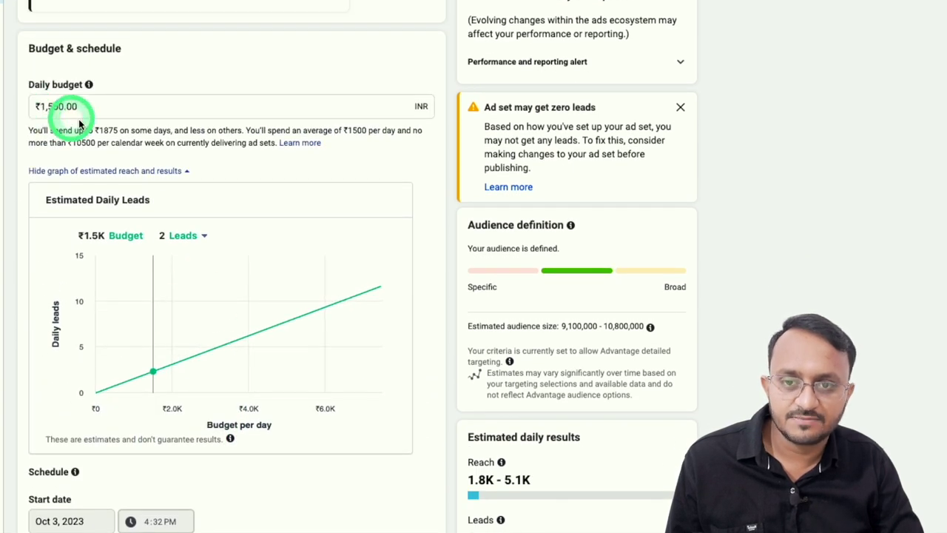
{"action": "scroll", "coordinate": [140, 204], "scroll_direction": "down", "scroll_amount": 2}
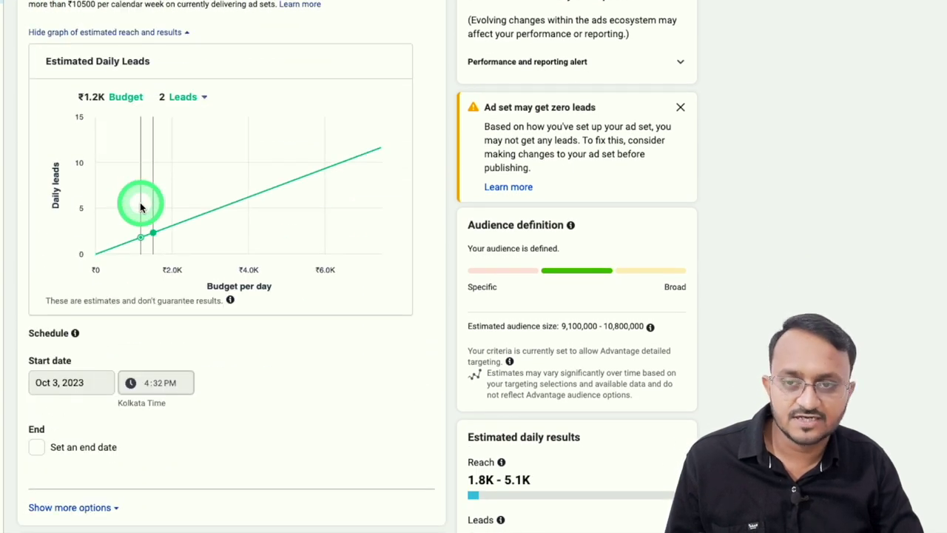
{"action": "scroll", "coordinate": [141, 208], "scroll_direction": "down", "scroll_amount": 6}
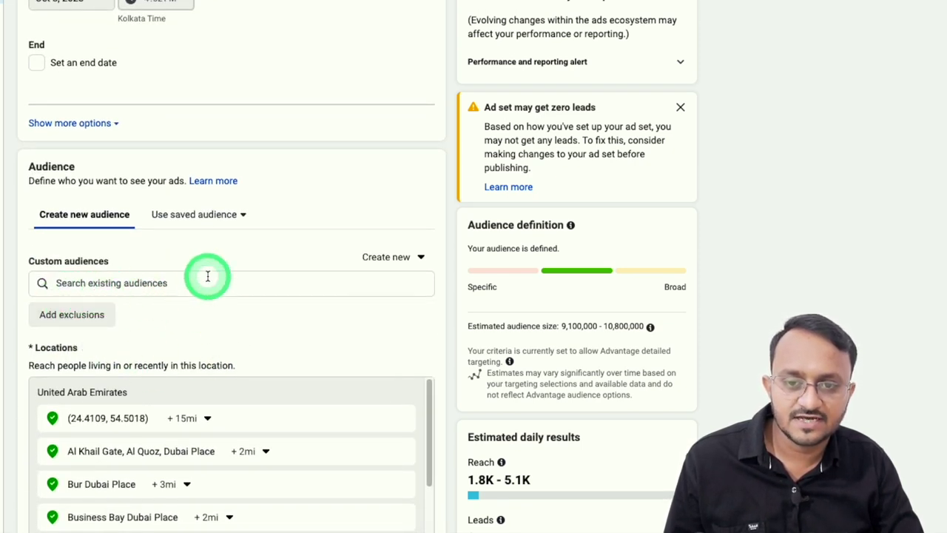
{"action": "scroll", "coordinate": [207, 274], "scroll_direction": "down", "scroll_amount": 2}
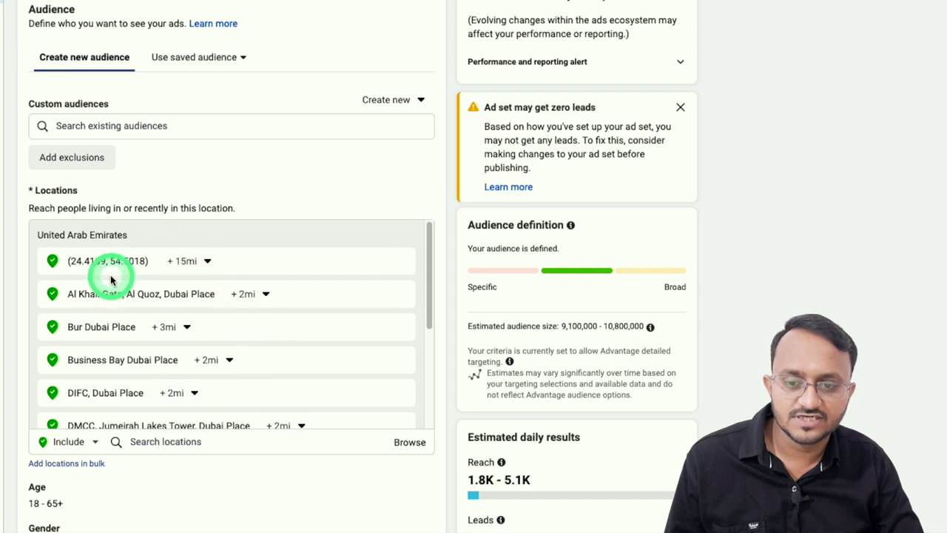
{"action": "scroll", "coordinate": [118, 291], "scroll_direction": "down", "scroll_amount": 1}
{"action": "scroll", "coordinate": [121, 292], "scroll_direction": "down", "scroll_amount": 4}
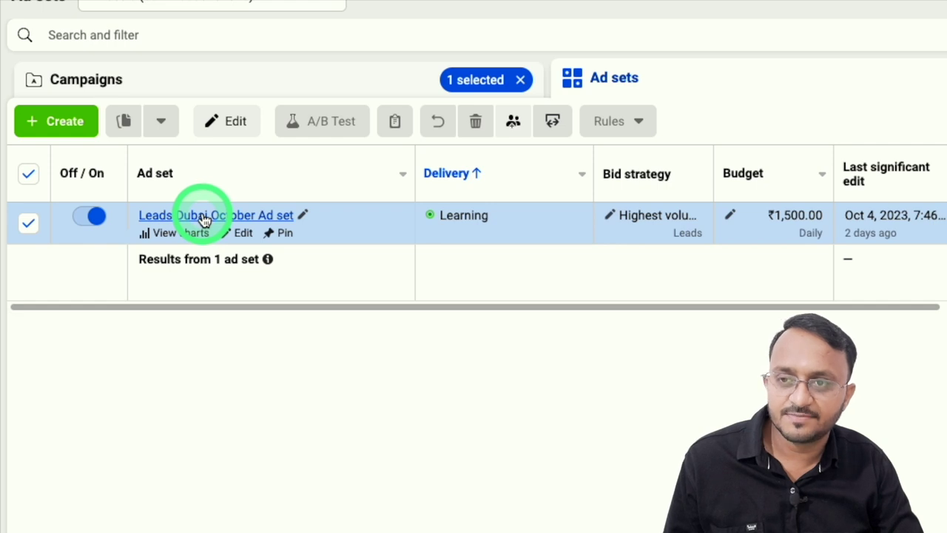
- Open the Leads Dubai October ad for editing and review its primary text, headline, call to action and instant form selection
{"action": "left_click", "coordinate": [205, 221]}
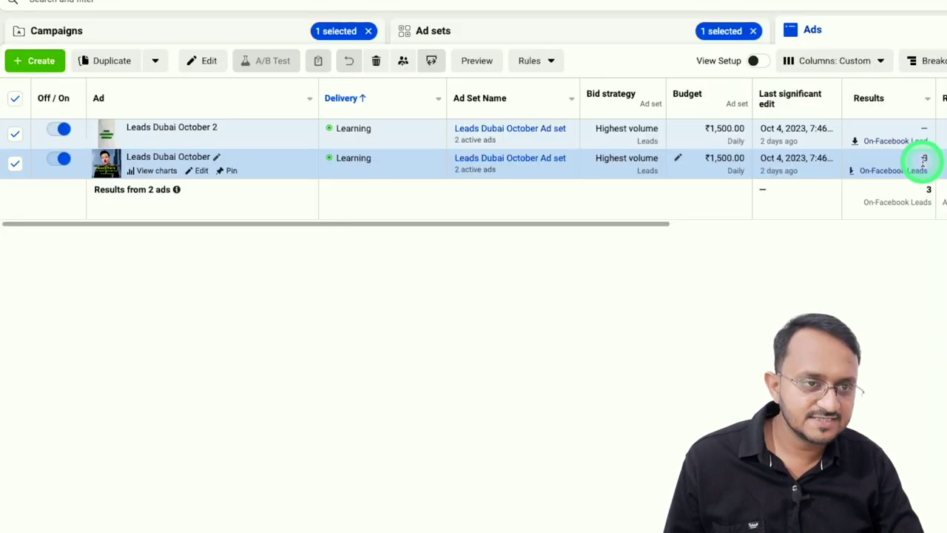
{"action": "left_click", "coordinate": [201, 171]}
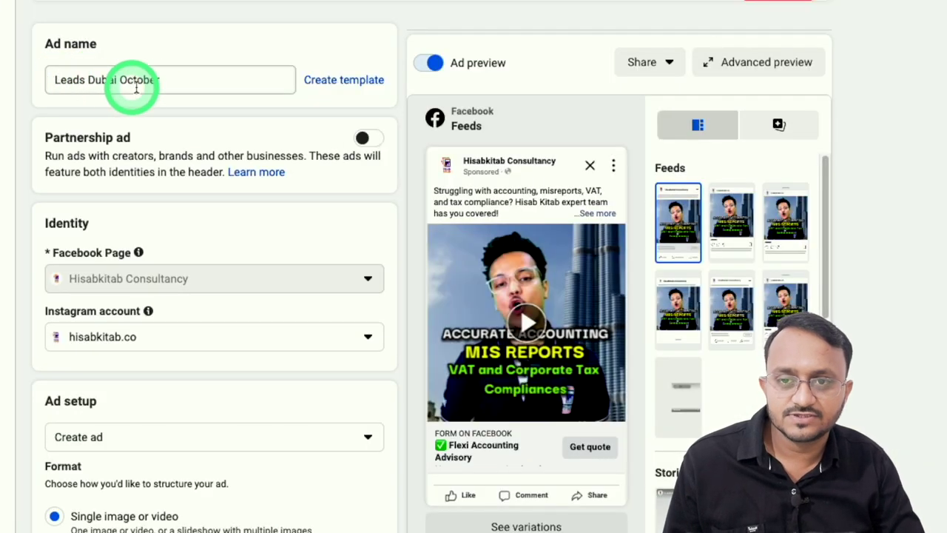
{"action": "scroll", "coordinate": [157, 92], "scroll_direction": "down", "scroll_amount": 2}
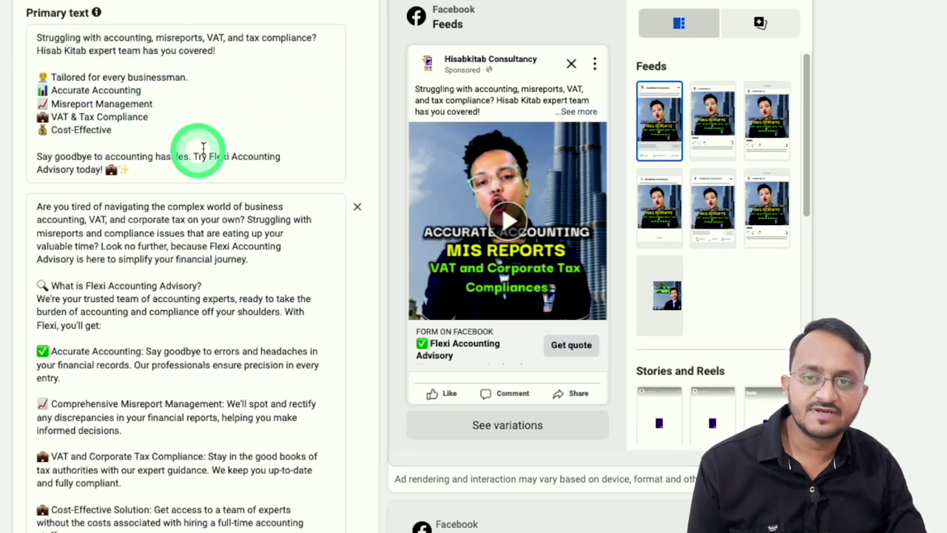
{"action": "scroll", "coordinate": [155, 218], "scroll_direction": "down", "scroll_amount": 6}
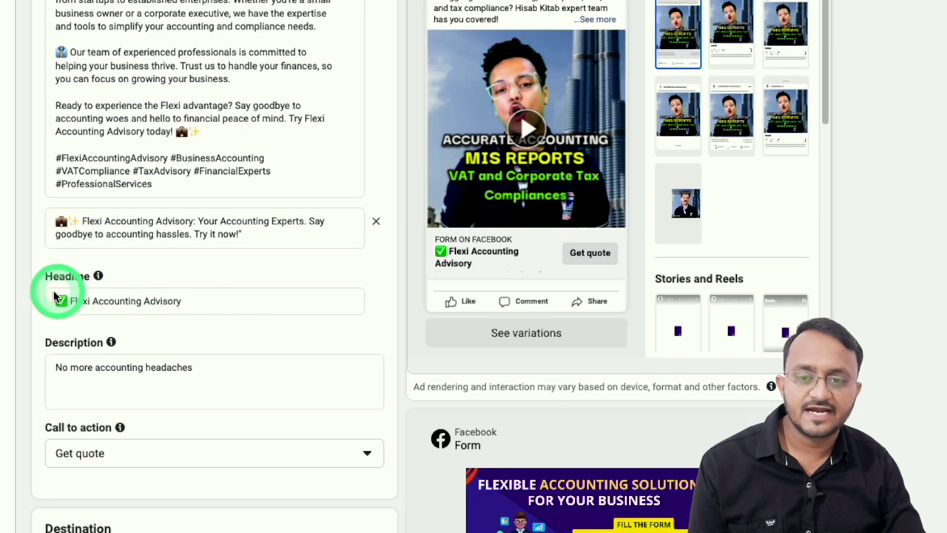
{"action": "scroll", "coordinate": [205, 260], "scroll_direction": "down", "scroll_amount": 4}
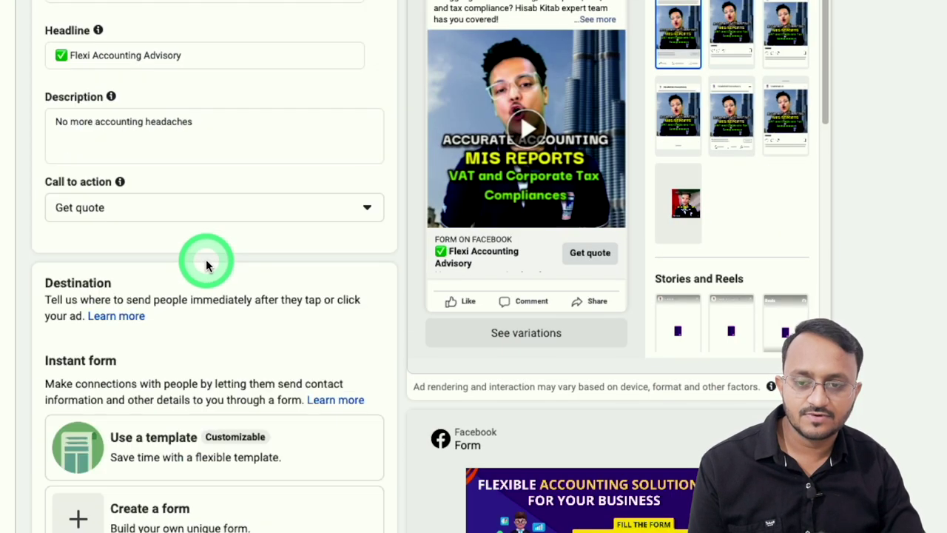
{"action": "scroll", "coordinate": [176, 141], "scroll_direction": "down", "scroll_amount": 5}
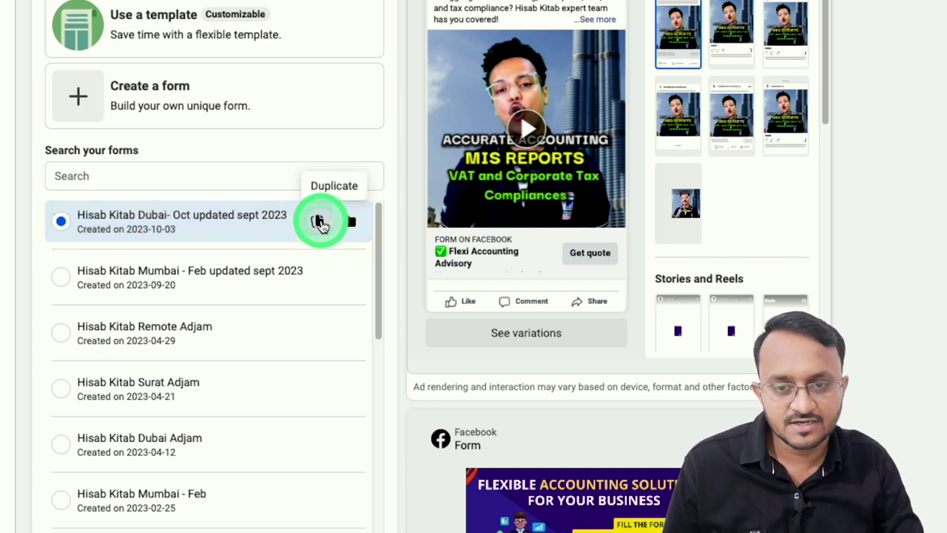
- Duplicate the instant form "Hisab Kitab Dubai- Oct updated sept 2023" and set the copy's form type to Higher intent after trying Rich Creative
{"action": "left_click", "coordinate": [318, 222]}
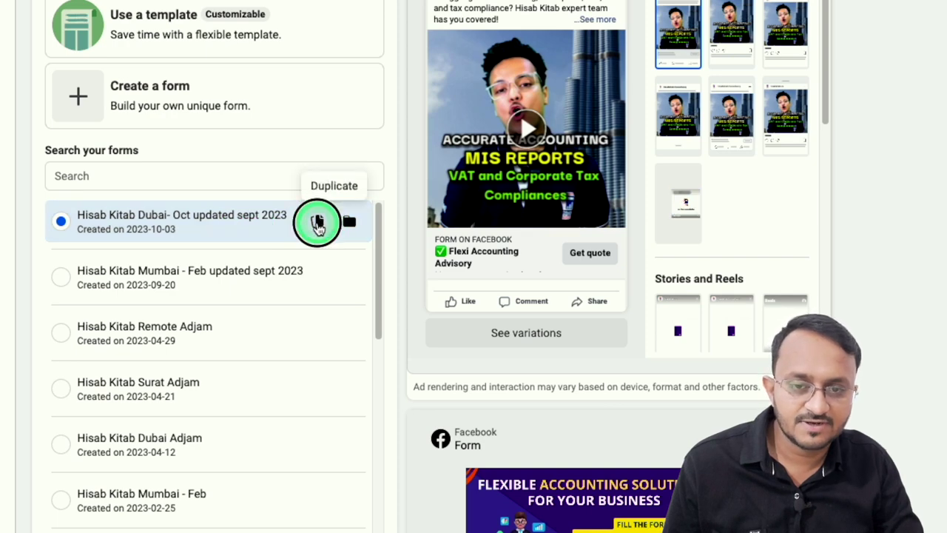
{"action": "left_click", "coordinate": [318, 221]}
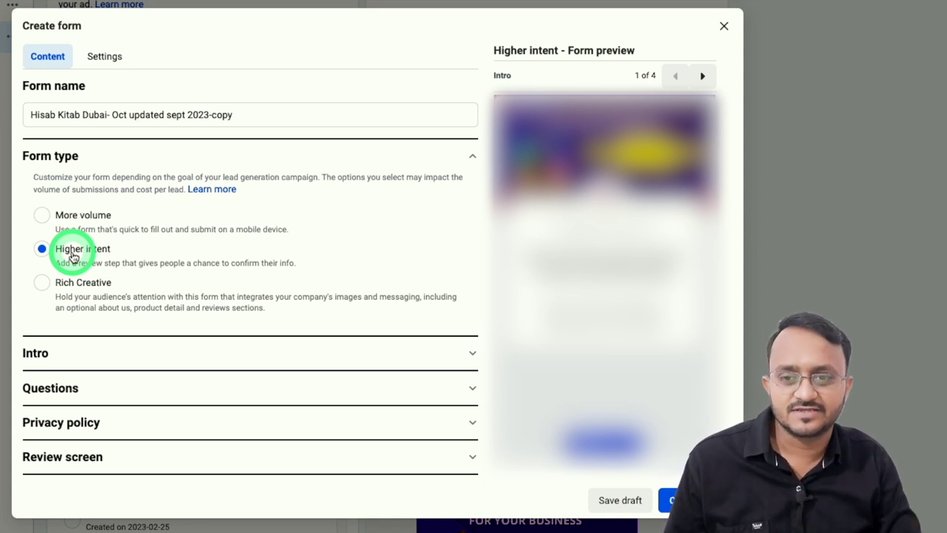
{"action": "left_click", "coordinate": [83, 282]}
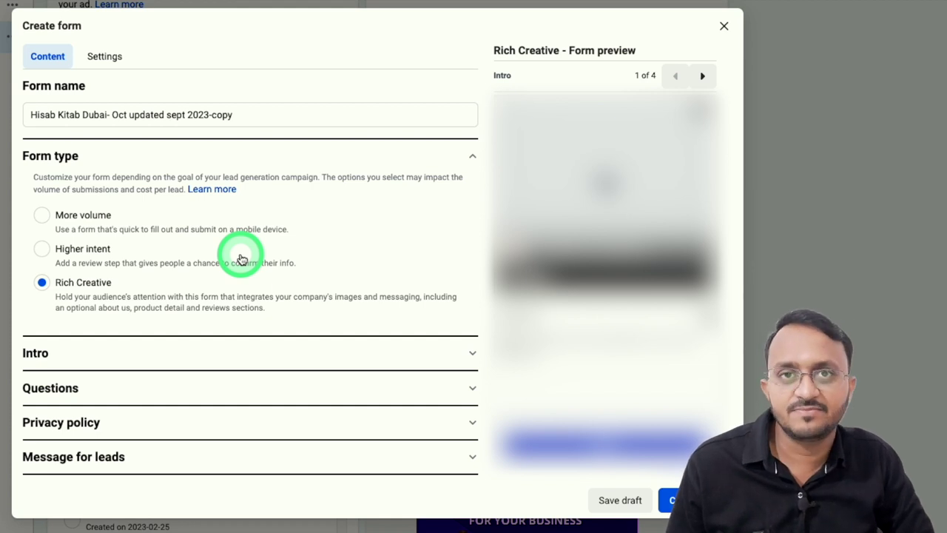
{"action": "left_click", "coordinate": [73, 252]}
- Review the copied form's intro image and greeting, requested contact and work information, and privacy policy link
{"action": "left_click", "coordinate": [104, 354]}
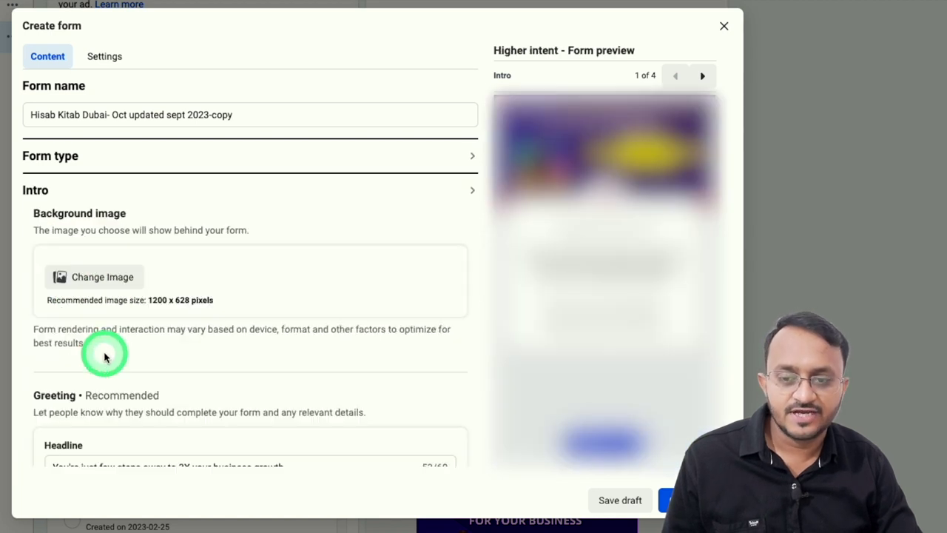
{"action": "scroll", "coordinate": [207, 275], "scroll_direction": "down", "scroll_amount": 2}
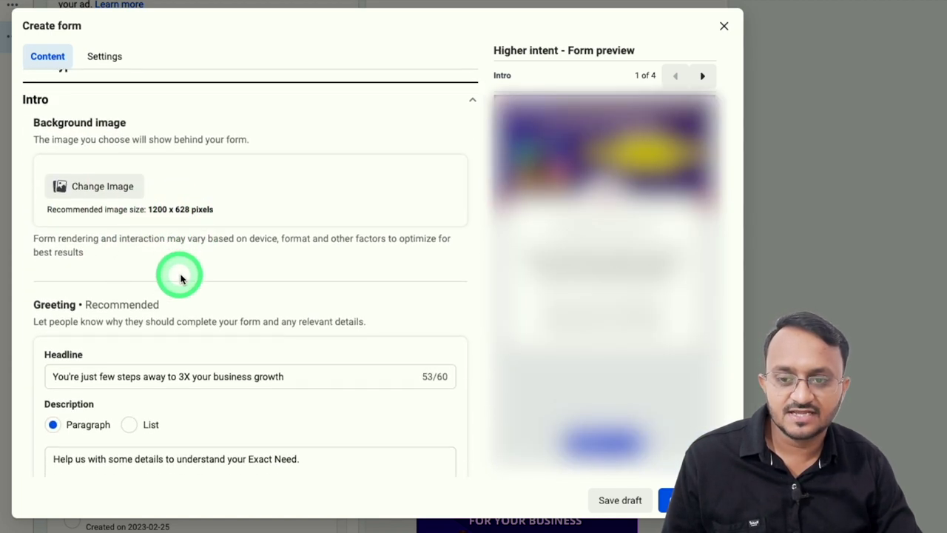
{"action": "scroll", "coordinate": [180, 278], "scroll_direction": "down", "scroll_amount": 3}
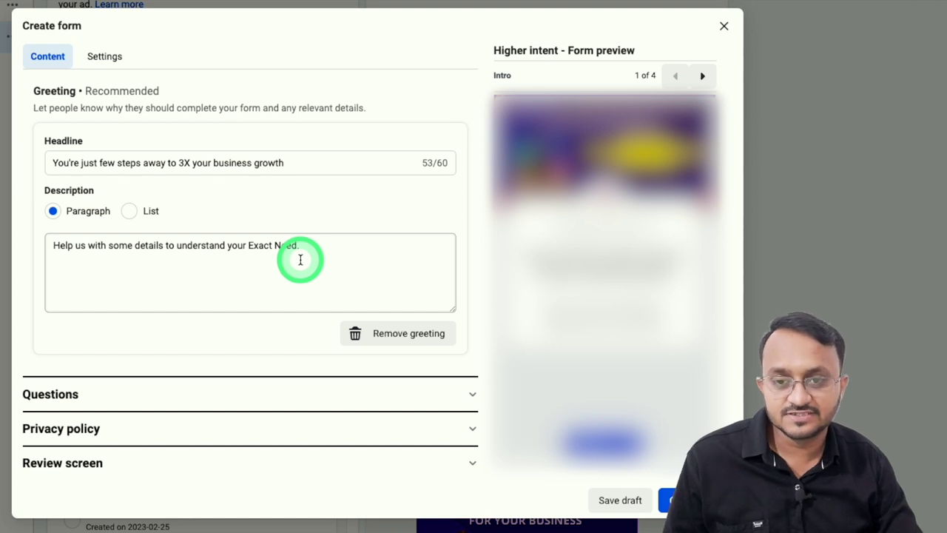
{"action": "scroll", "coordinate": [300, 259], "scroll_direction": "down", "scroll_amount": 5}
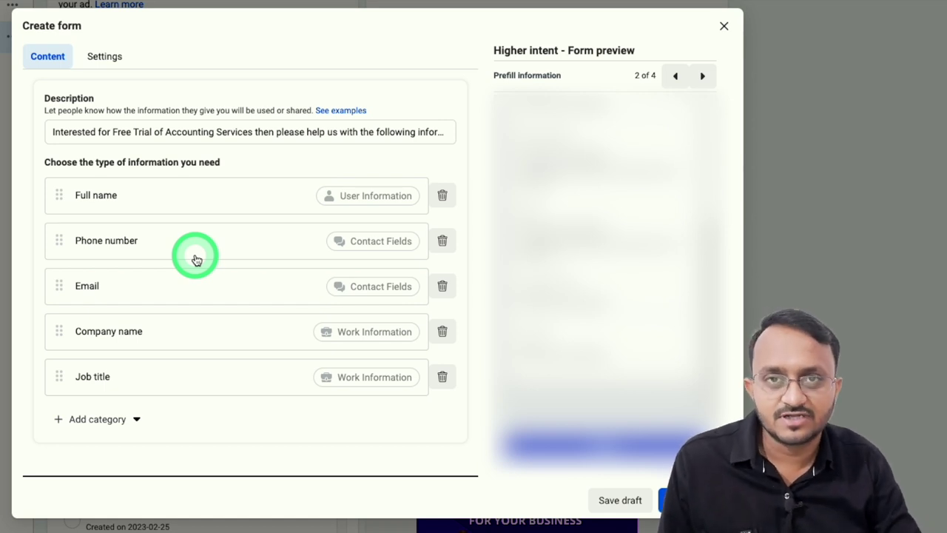
{"action": "scroll", "coordinate": [196, 259], "scroll_direction": "down", "scroll_amount": 5}
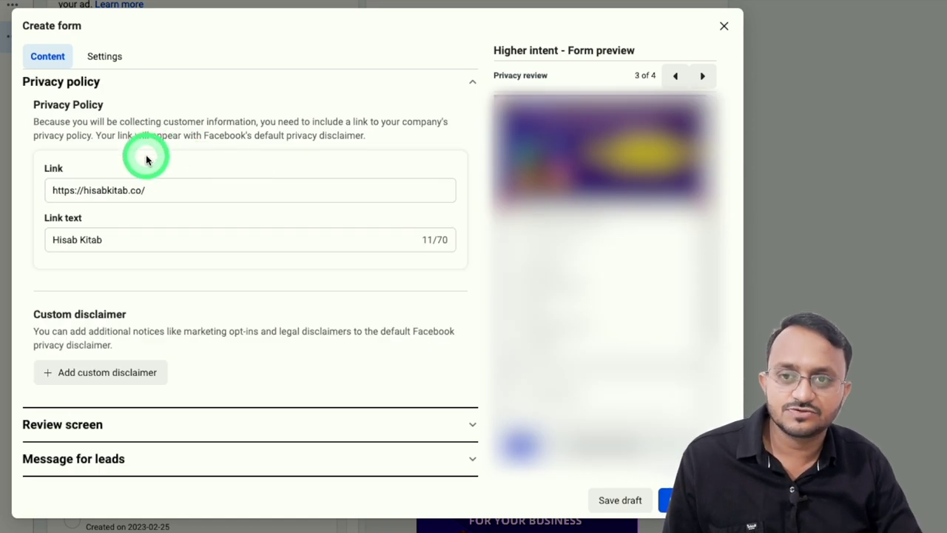
- Review the copied form's review screen explanation and the headline and description of its message for leads
{"action": "left_click", "coordinate": [202, 428]}
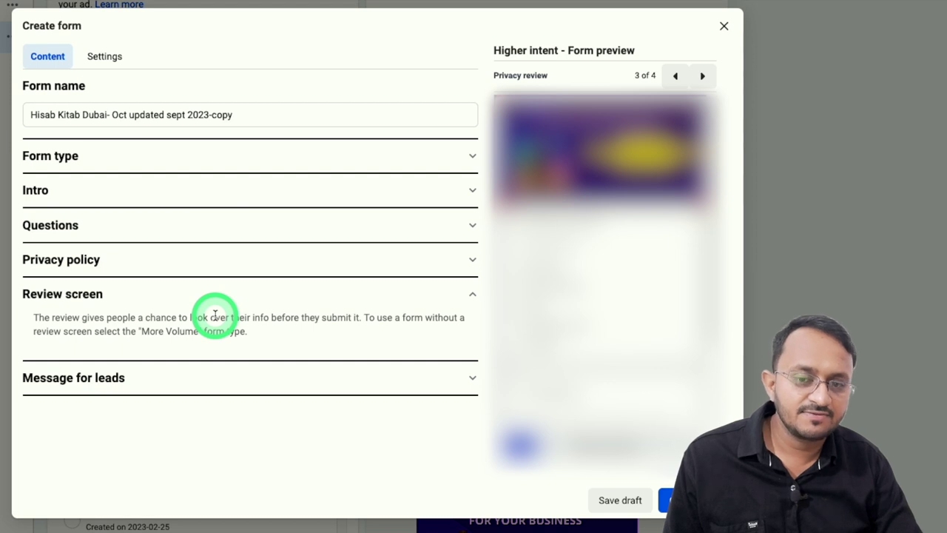
{"action": "left_click", "coordinate": [183, 377]}
{"action": "scroll", "coordinate": [200, 370], "scroll_direction": "down", "scroll_amount": 1}
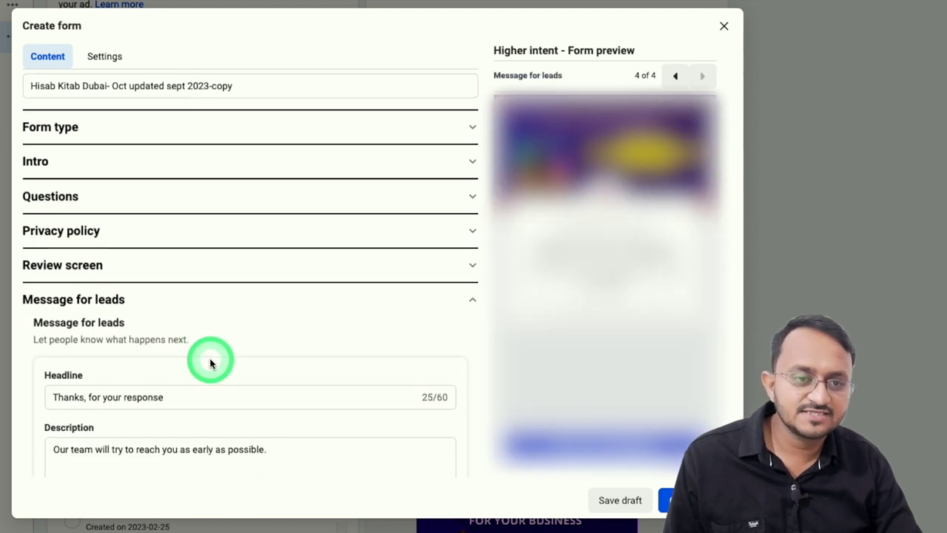
{"action": "scroll", "coordinate": [211, 362], "scroll_direction": "down", "scroll_amount": 1}
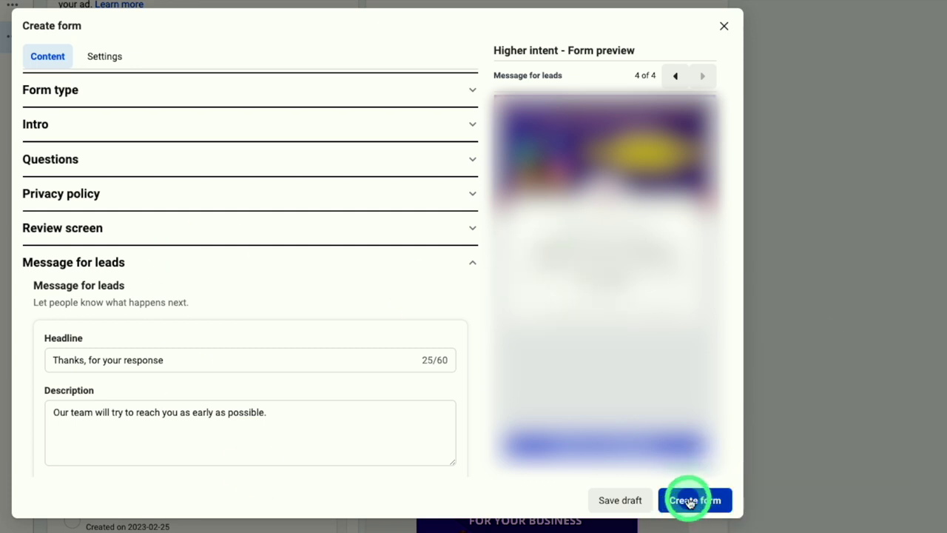
{"action": "left_click", "coordinate": [462, 198]}
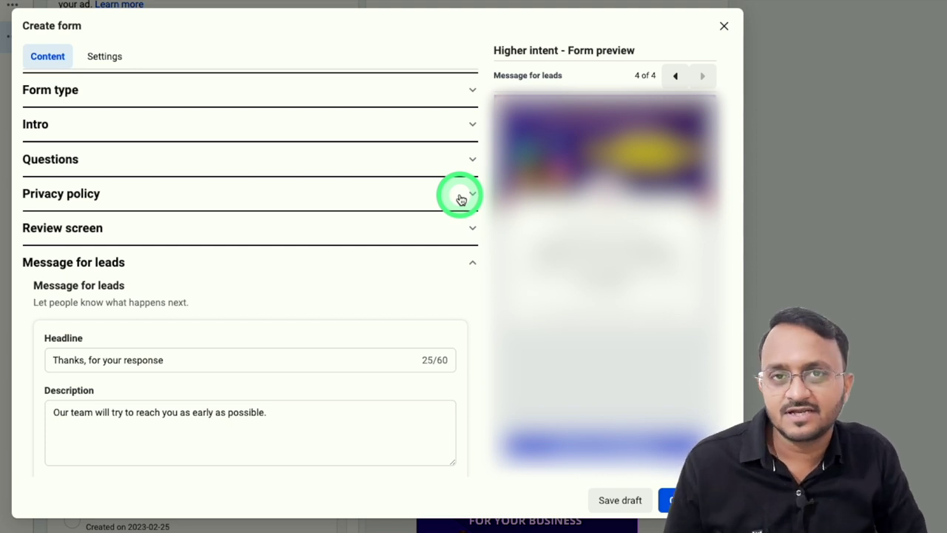
{"action": "scroll", "coordinate": [459, 198], "scroll_direction": "up", "scroll_amount": 1}
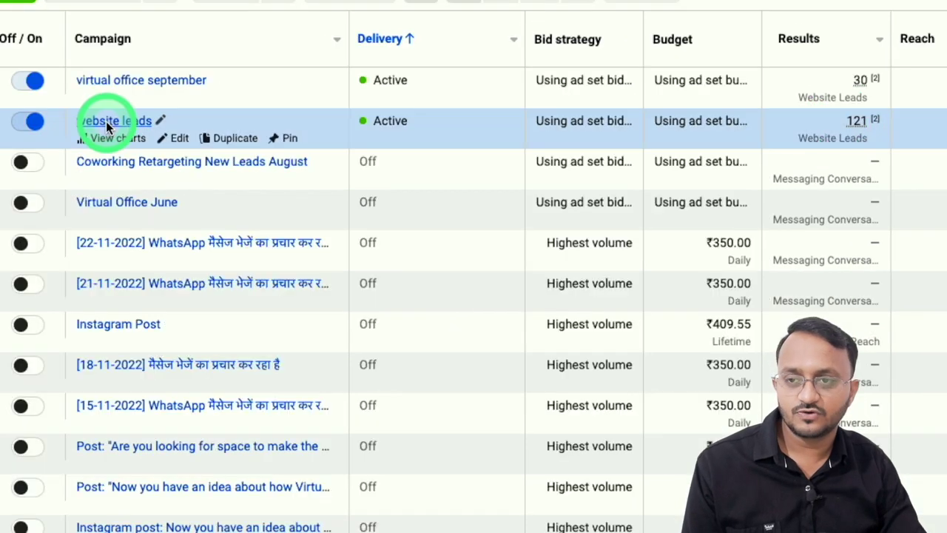
- Open the website leads campaign's New Leads Ad Set for editing and review its conversion location, pixel, conversion event and daily budget
{"action": "left_click", "coordinate": [102, 122]}
{"action": "left_click", "coordinate": [181, 100]}
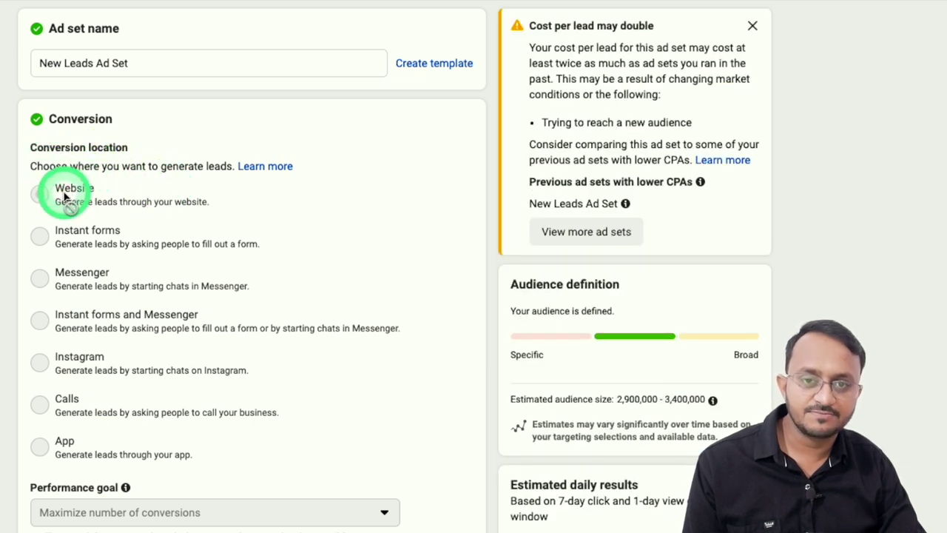
{"action": "mouse_move", "coordinate": [72, 194]}
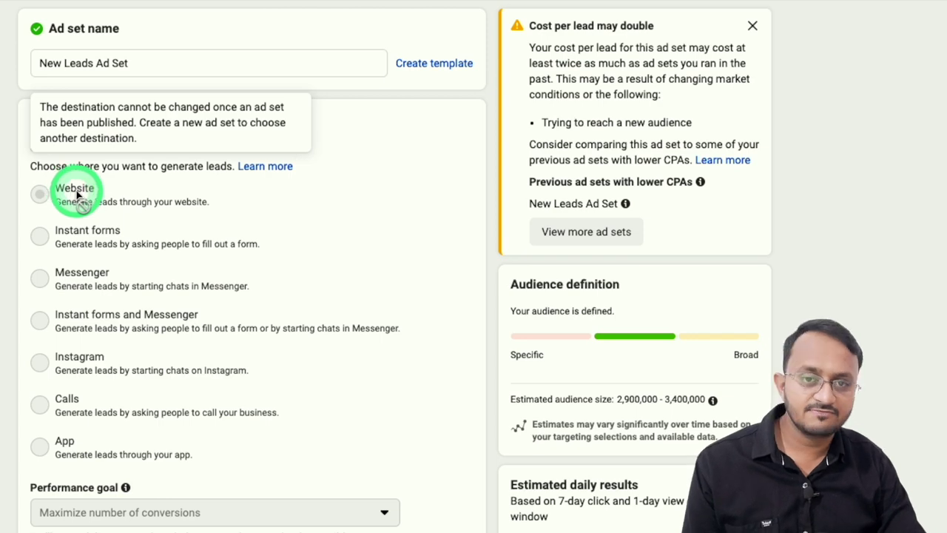
{"action": "scroll", "coordinate": [89, 248], "scroll_direction": "down", "scroll_amount": 2}
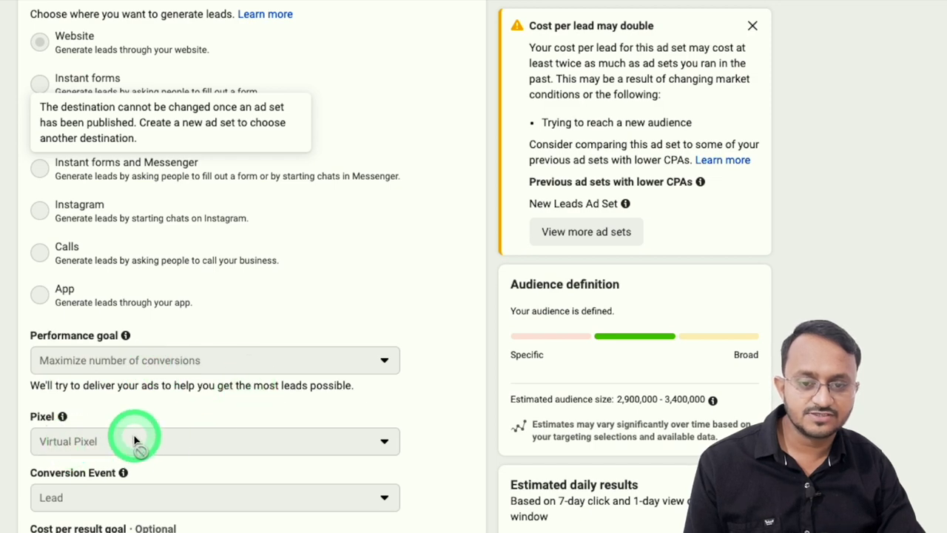
{"action": "scroll", "coordinate": [111, 415], "scroll_direction": "down", "scroll_amount": 3}
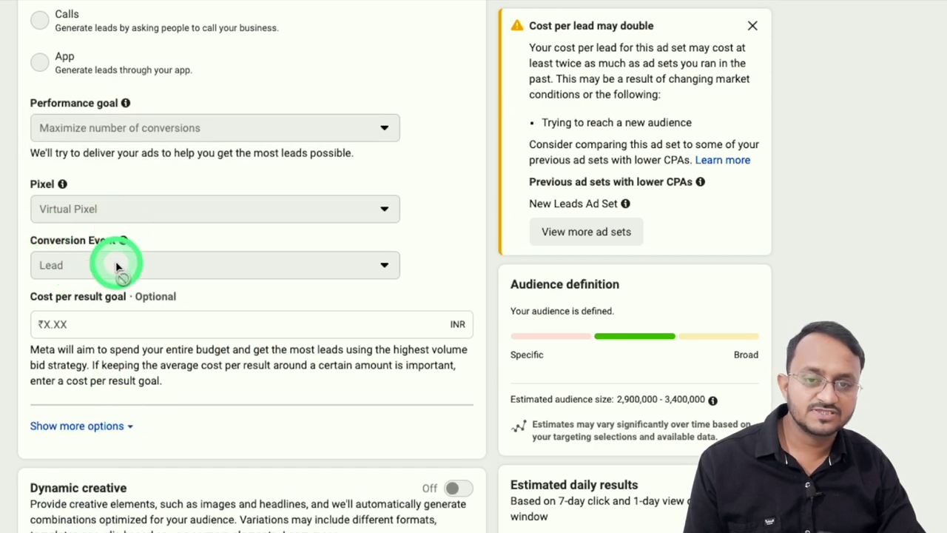
{"action": "scroll", "coordinate": [111, 276], "scroll_direction": "down", "scroll_amount": 5}
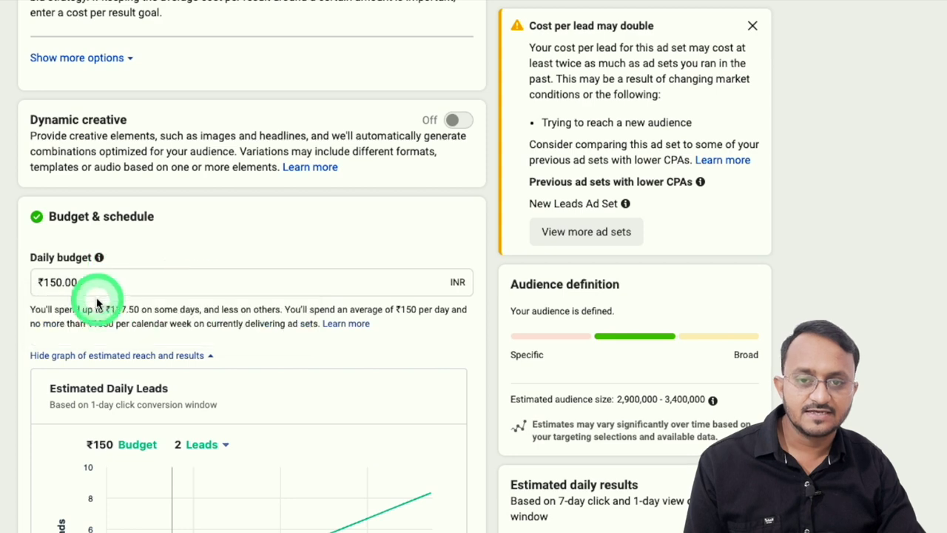
- Review the ad set's estimated daily leads graph, schedule, and audience settings for location, age, gender and detailed targeting
{"action": "scroll", "coordinate": [148, 304], "scroll_direction": "down", "scroll_amount": 6}
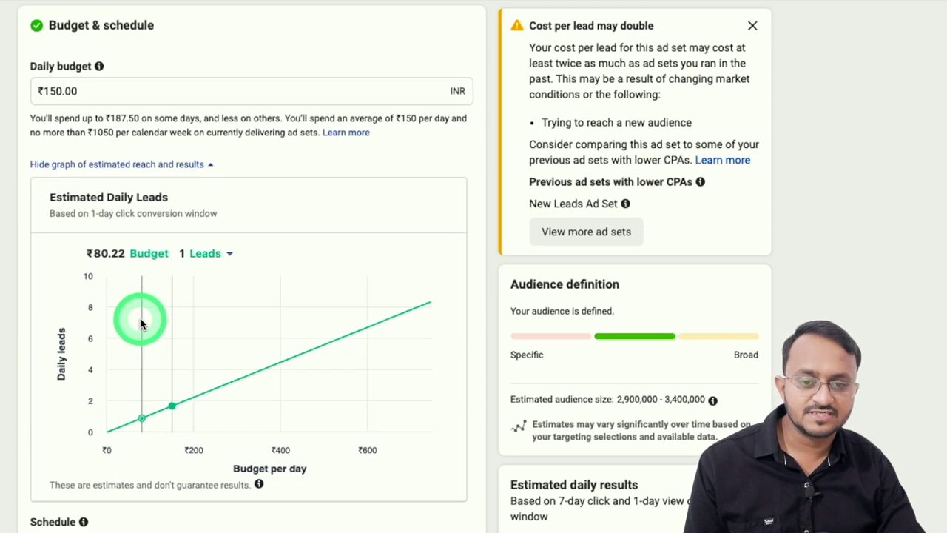
{"action": "scroll", "coordinate": [141, 317], "scroll_direction": "down", "scroll_amount": 3}
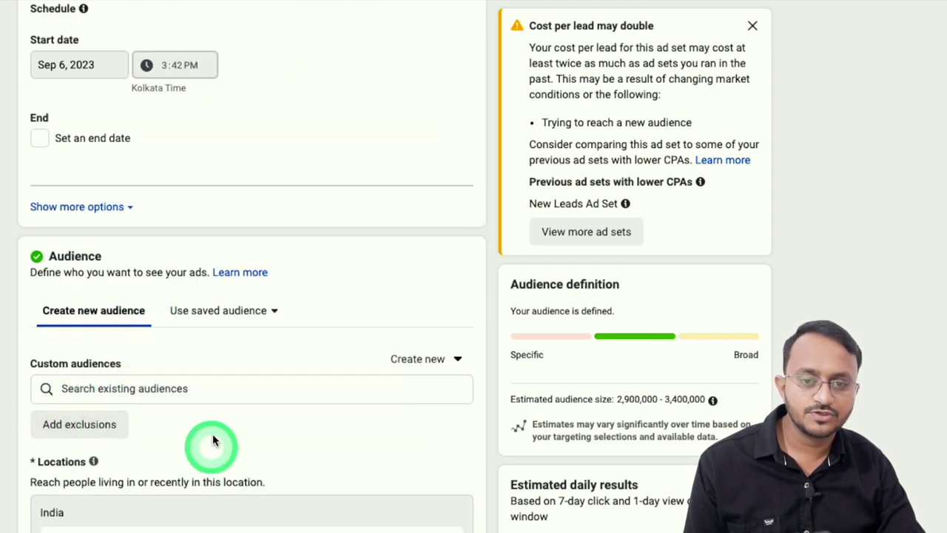
{"action": "scroll", "coordinate": [115, 365], "scroll_direction": "down", "scroll_amount": 3}
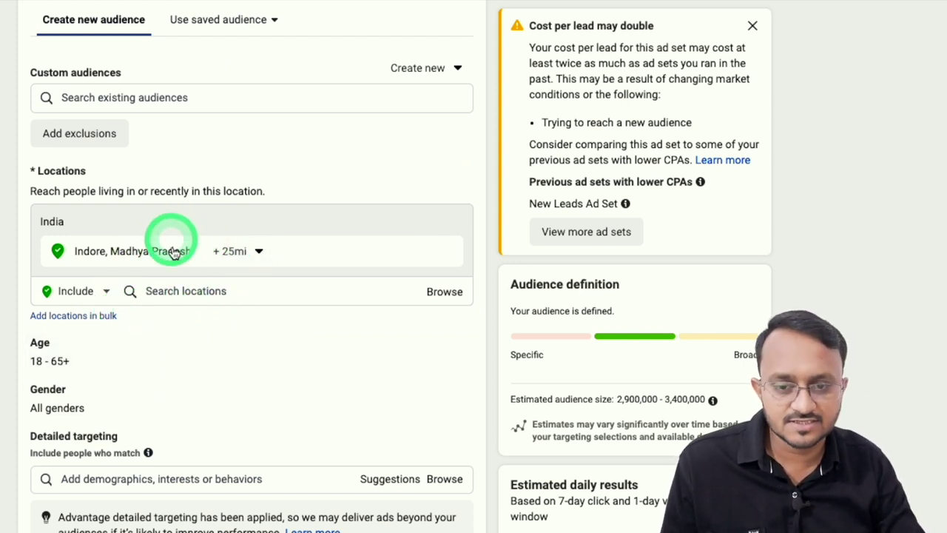
{"action": "scroll", "coordinate": [116, 318], "scroll_direction": "down", "scroll_amount": 1}
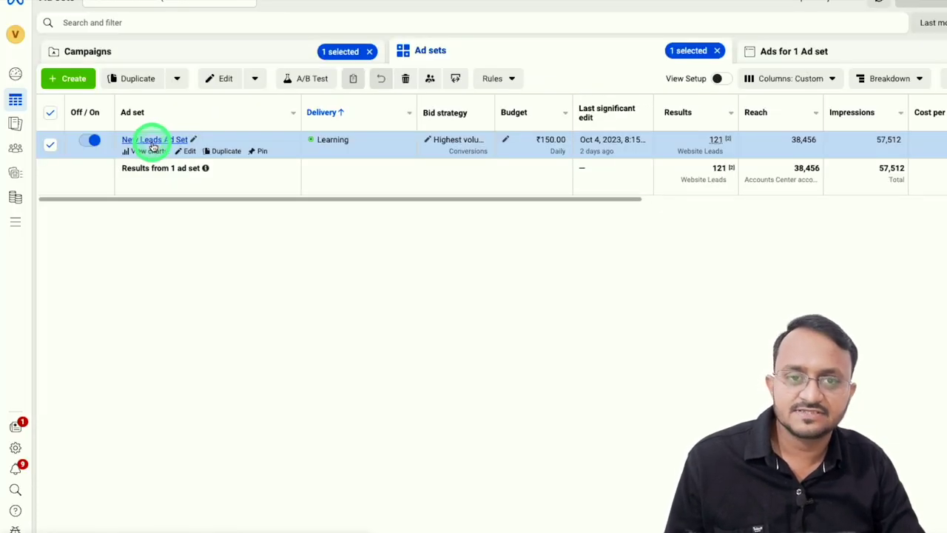
- Open the "july 8" ad in New Leads Ad Set for editing and review its identity, format and media placements
{"action": "left_click", "coordinate": [153, 141]}
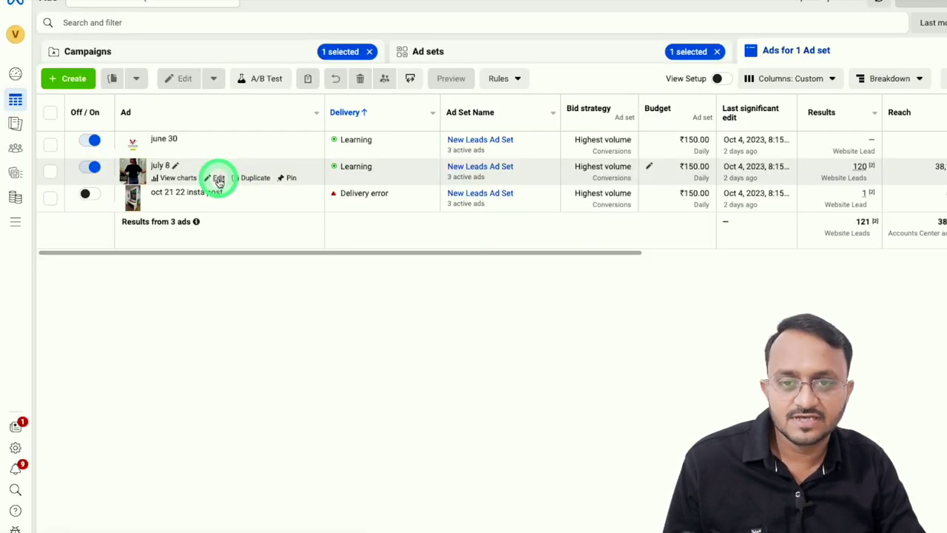
{"action": "left_click", "coordinate": [219, 179]}
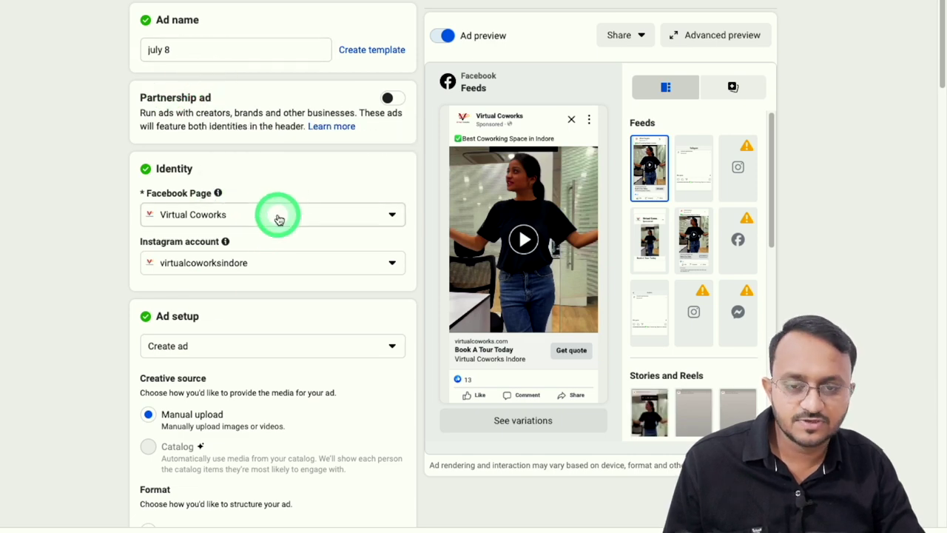
{"action": "scroll", "coordinate": [275, 229], "scroll_direction": "down", "scroll_amount": 5}
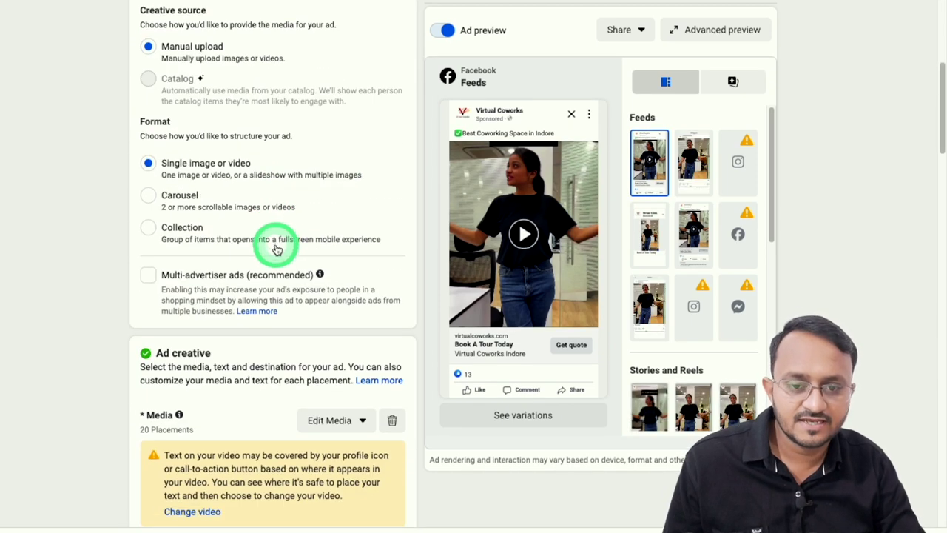
{"action": "scroll", "coordinate": [282, 267], "scroll_direction": "down", "scroll_amount": 6}
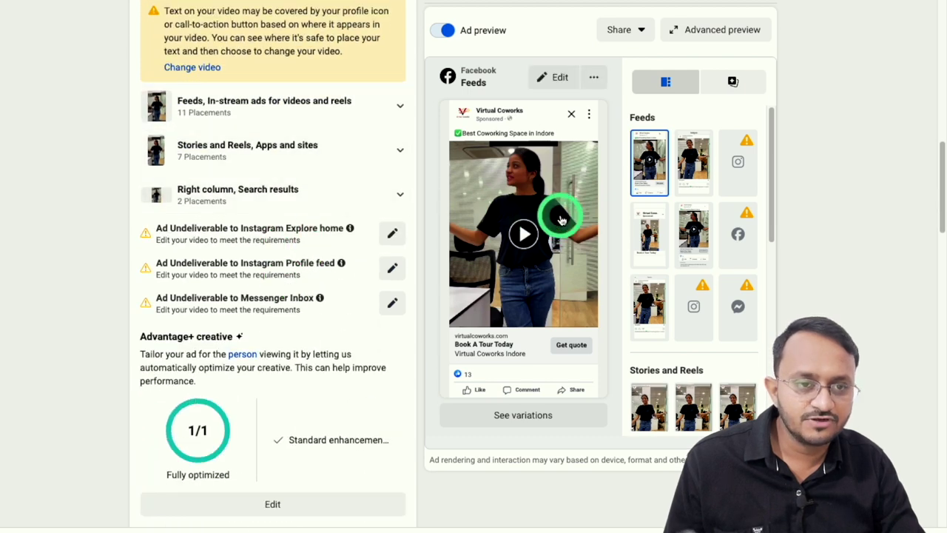
- Review the ad's primary text options, headlines, description, call to action and destination website URL
{"action": "scroll", "coordinate": [215, 281], "scroll_direction": "down", "scroll_amount": 4}
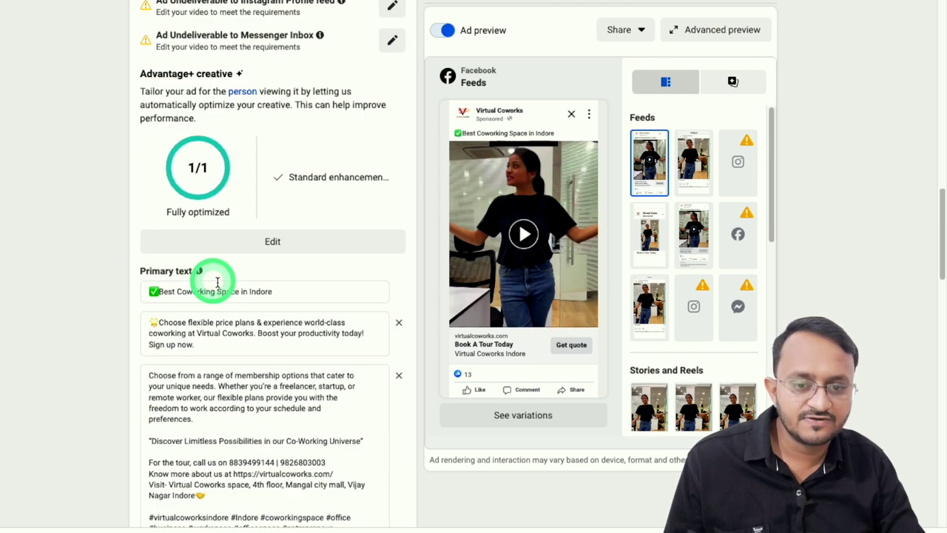
{"action": "scroll", "coordinate": [210, 256], "scroll_direction": "down", "scroll_amount": 2}
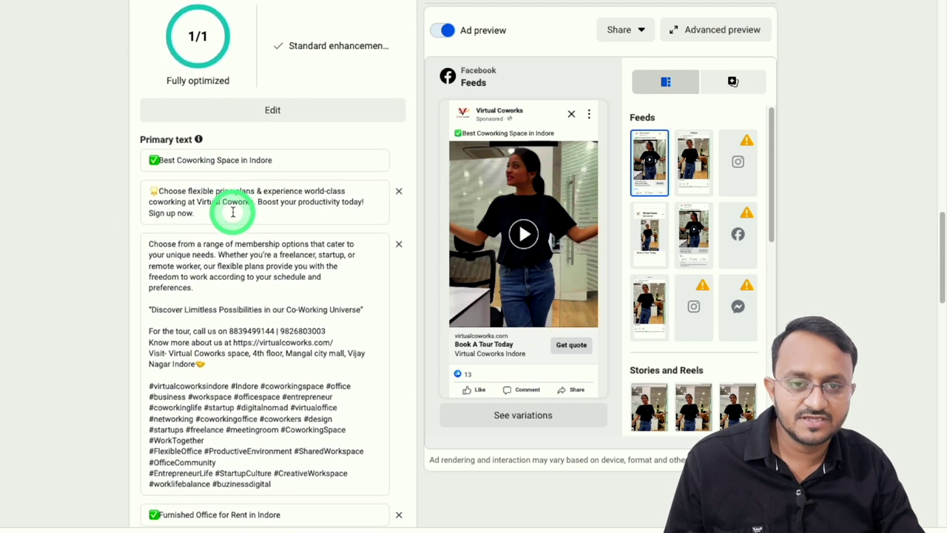
{"action": "scroll", "coordinate": [244, 331], "scroll_direction": "down", "scroll_amount": 2}
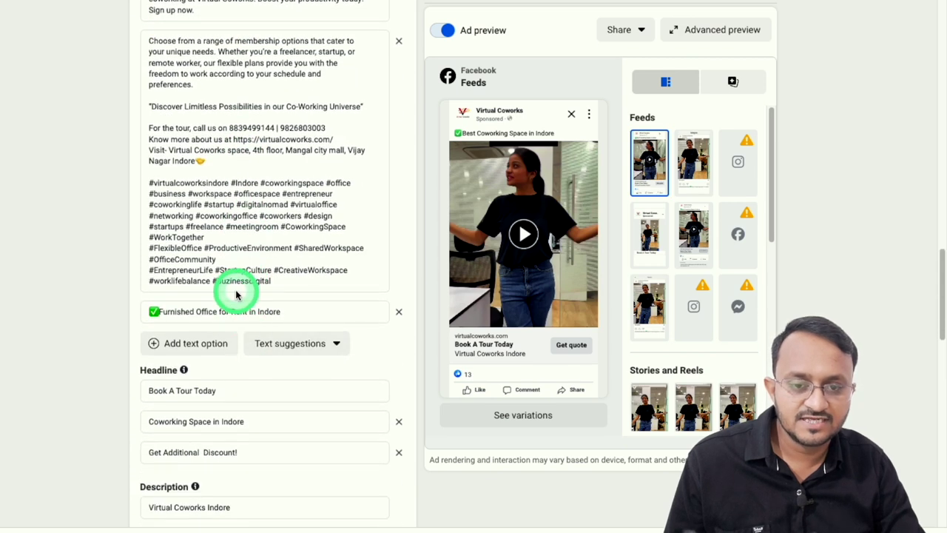
{"action": "scroll", "coordinate": [261, 393], "scroll_direction": "down", "scroll_amount": 1}
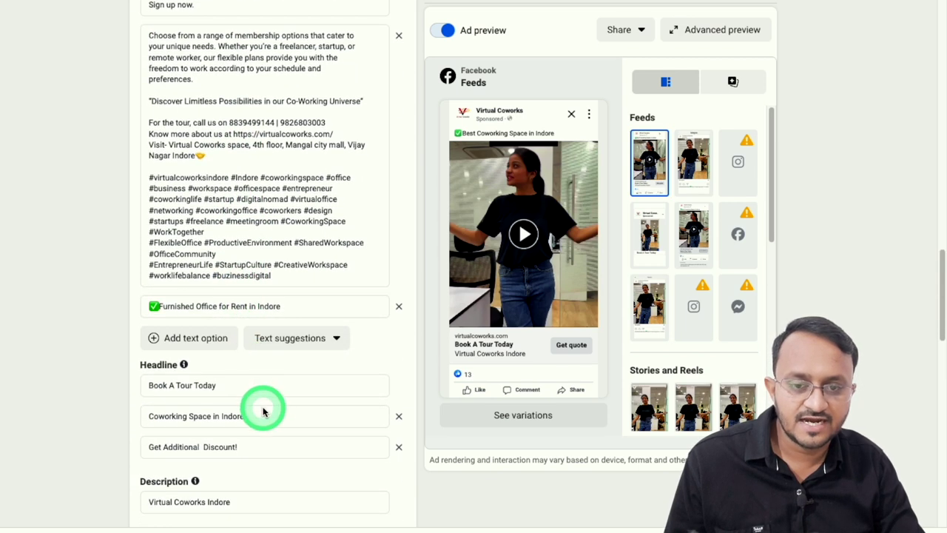
{"action": "scroll", "coordinate": [263, 409], "scroll_direction": "down", "scroll_amount": 3}
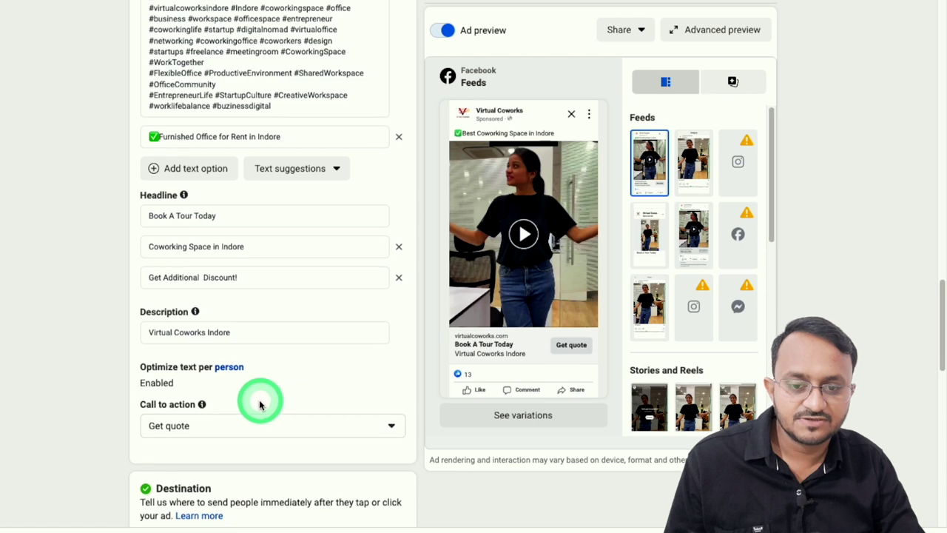
{"action": "scroll", "coordinate": [182, 410], "scroll_direction": "down", "scroll_amount": 1}
{"action": "scroll", "coordinate": [319, 321], "scroll_direction": "down", "scroll_amount": 3}
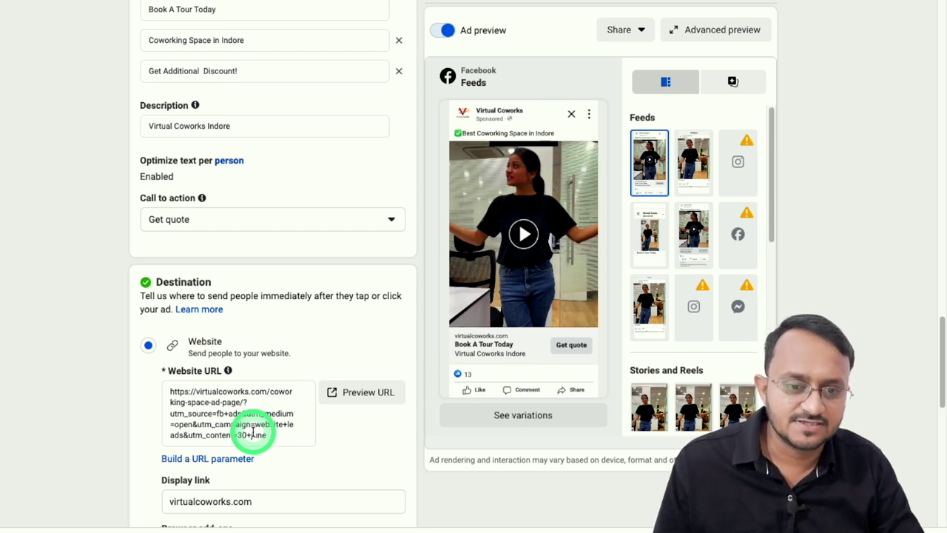
- Preview the ad's website URL and examine the landing page's quote form, including its "I'm interested in" options
{"action": "left_click", "coordinate": [353, 398]}
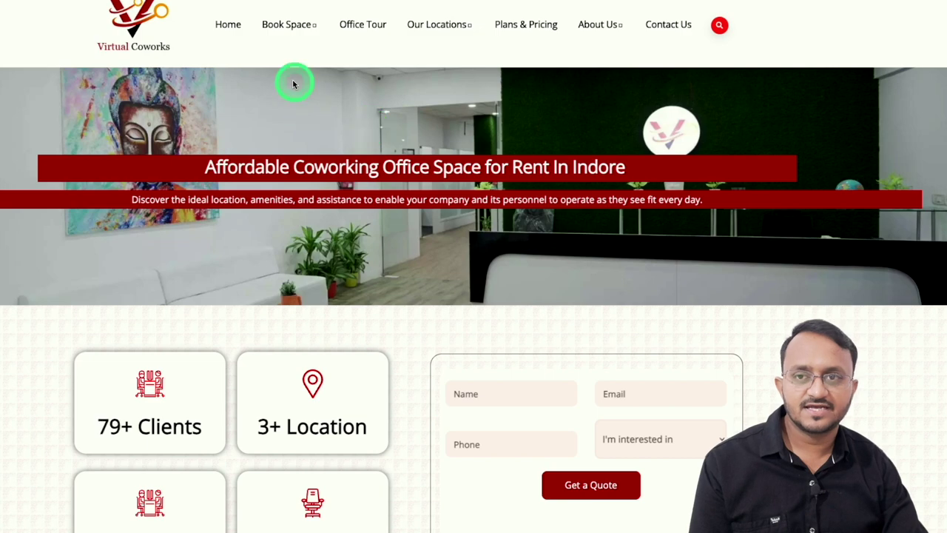
{"action": "scroll", "coordinate": [127, 124], "scroll_direction": "down", "scroll_amount": 1}
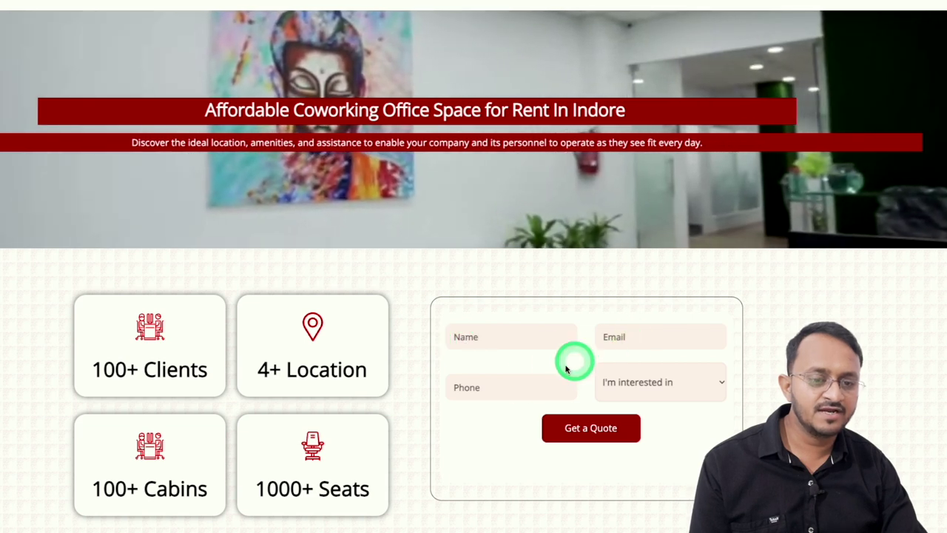
{"action": "left_click", "coordinate": [634, 383]}
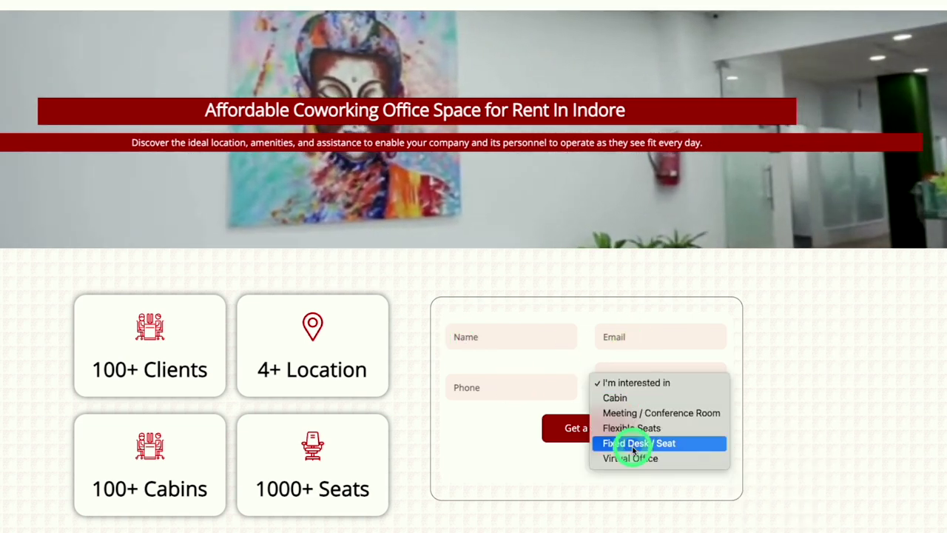
{"action": "left_click", "coordinate": [582, 394]}
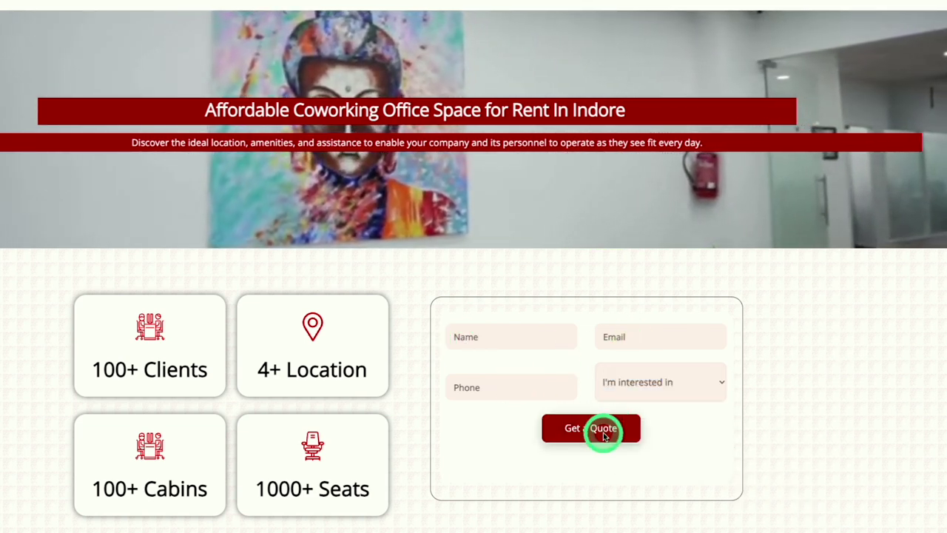
- Examine the landing page's service offerings and benefits sections, and test where its Get Quote button leads
{"action": "scroll", "coordinate": [528, 406], "scroll_direction": "down", "scroll_amount": 3}
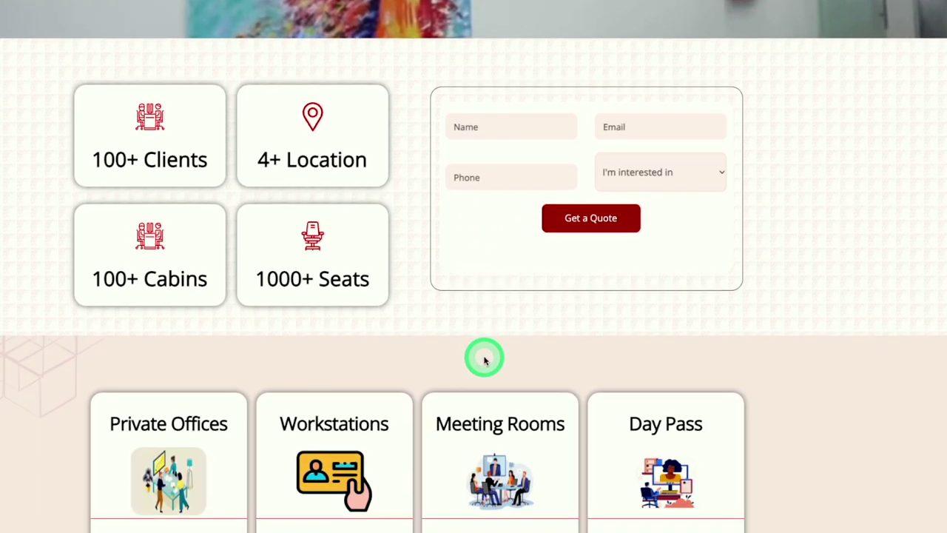
{"action": "scroll", "coordinate": [484, 361], "scroll_direction": "down", "scroll_amount": 3}
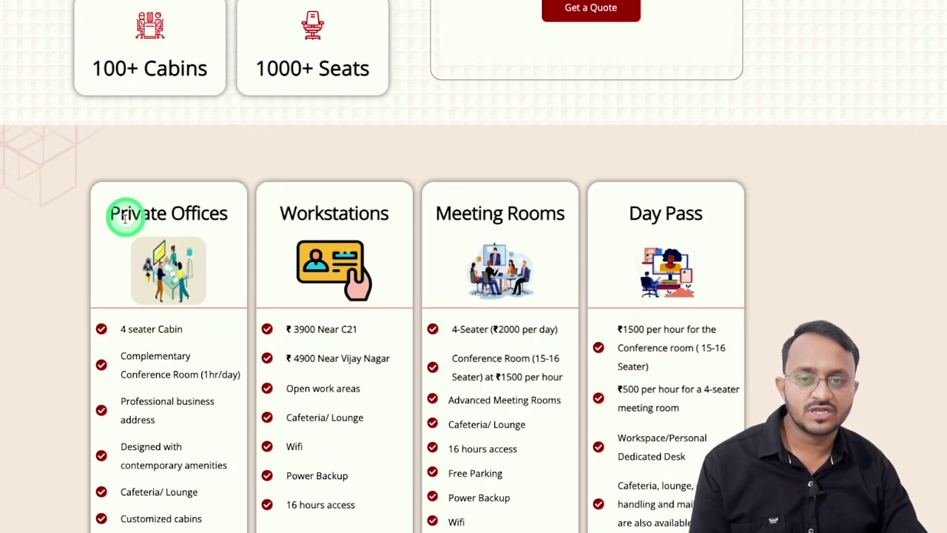
{"action": "scroll", "coordinate": [126, 216], "scroll_direction": "down", "scroll_amount": 6}
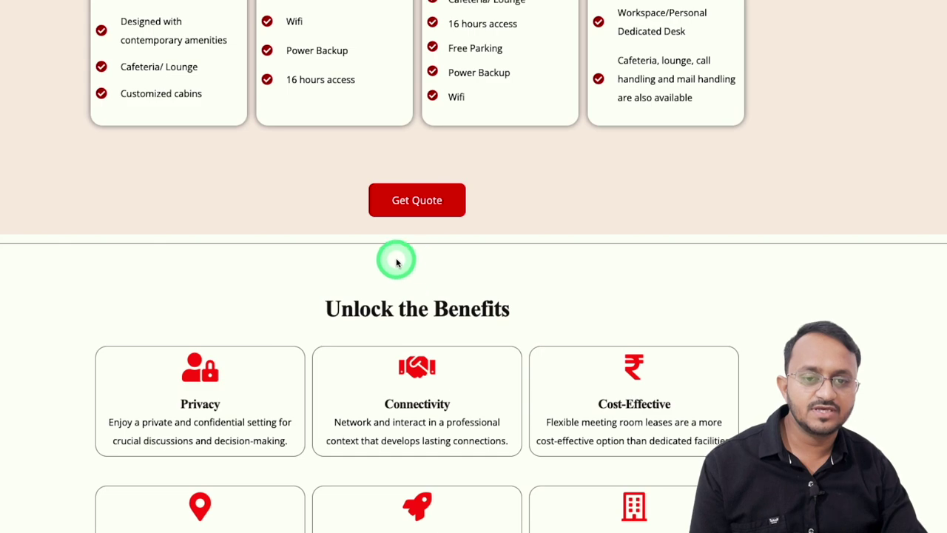
{"action": "left_click", "coordinate": [417, 200]}
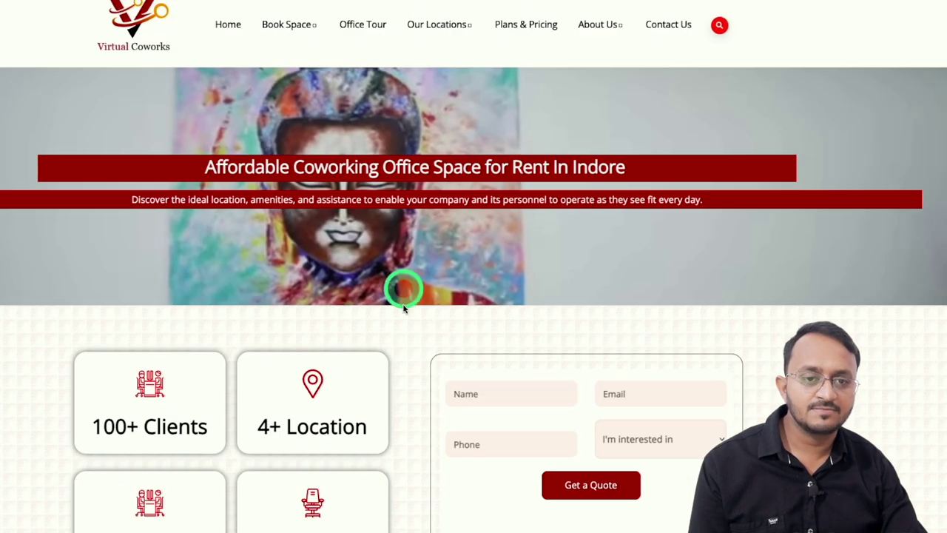
{"action": "scroll", "coordinate": [502, 385], "scroll_direction": "down", "scroll_amount": 8}
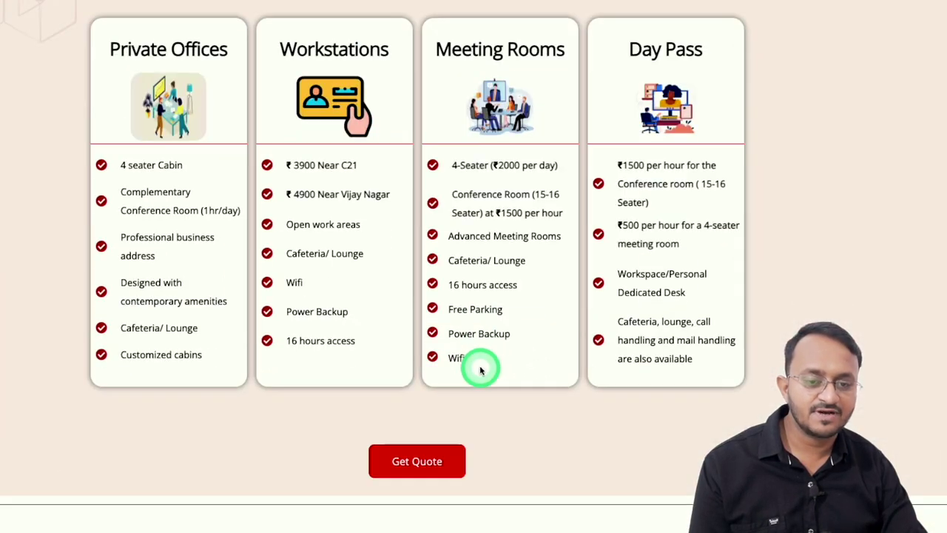
{"action": "scroll", "coordinate": [480, 370], "scroll_direction": "down", "scroll_amount": 6}
{"action": "scroll", "coordinate": [390, 299], "scroll_direction": "down", "scroll_amount": 1}
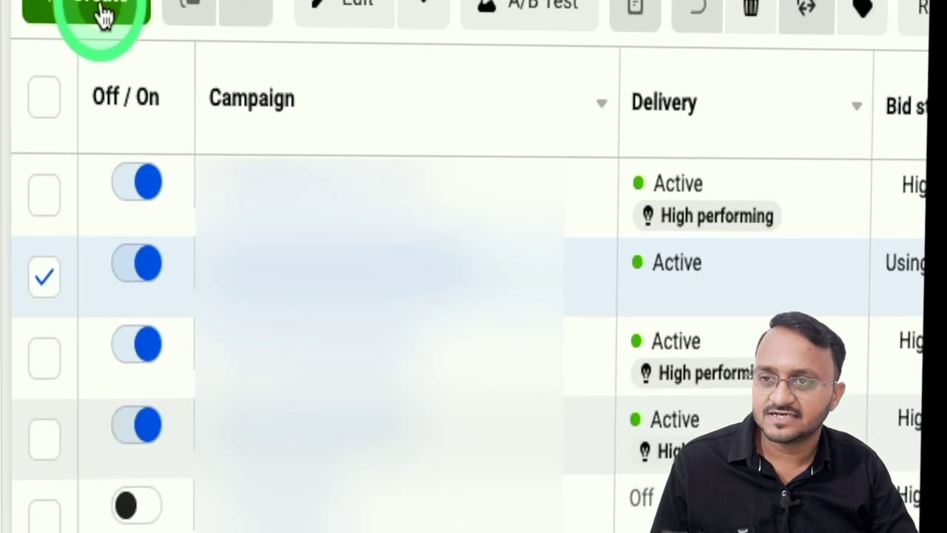
- Create a new campaign with the Leads objective using the Tailored leads campaign setup
{"action": "left_click", "coordinate": [104, 16]}
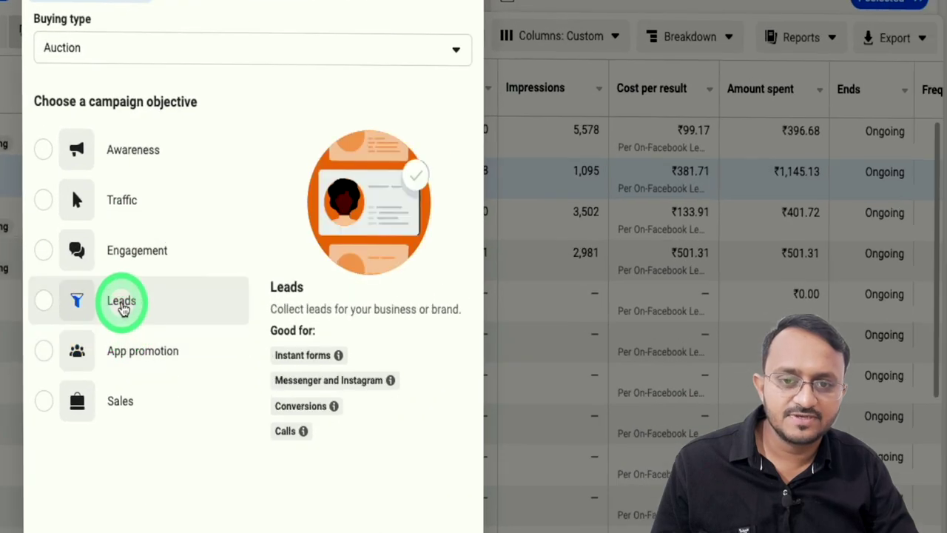
{"action": "left_click", "coordinate": [123, 303]}
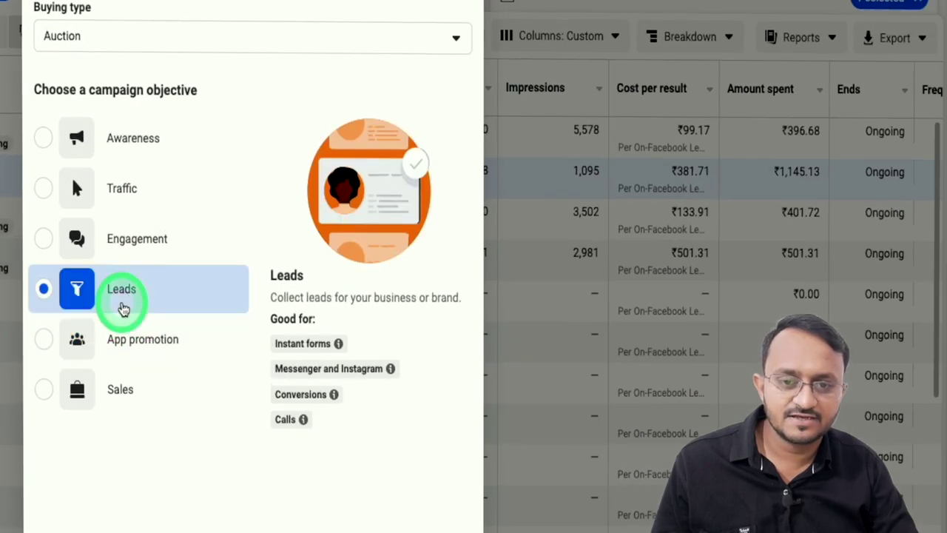
{"action": "left_click", "coordinate": [434, 526]}
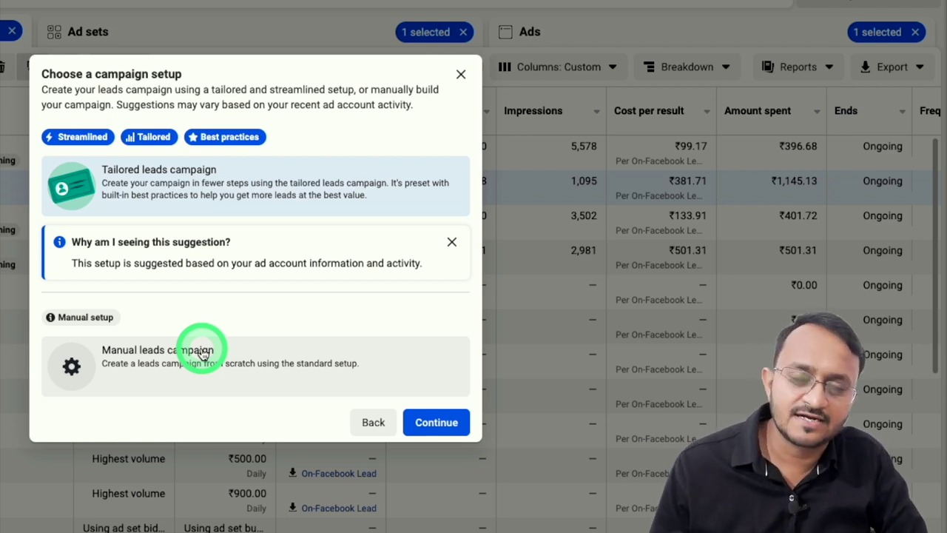
{"action": "left_click", "coordinate": [143, 182]}
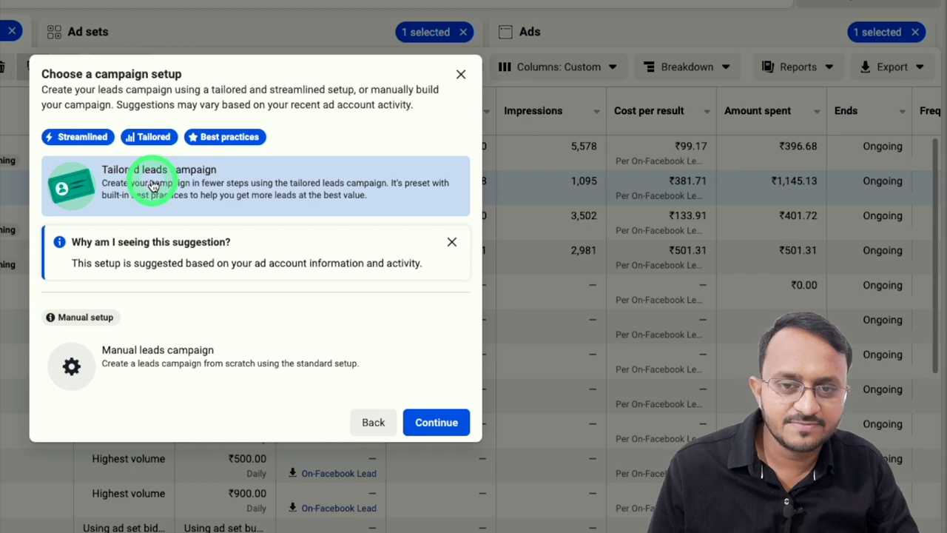
{"action": "left_click", "coordinate": [434, 423]}
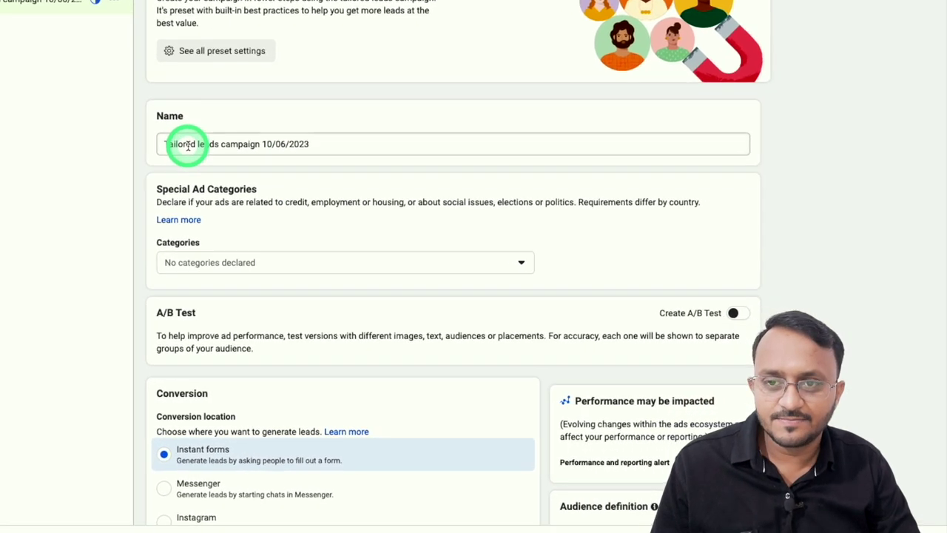
- Review the tailored campaign's conversion location, Facebook Page, budget, schedule and audience settings
{"action": "scroll", "coordinate": [325, 169], "scroll_direction": "down", "scroll_amount": 1}
{"action": "scroll", "coordinate": [85, 126], "scroll_direction": "down", "scroll_amount": 5}
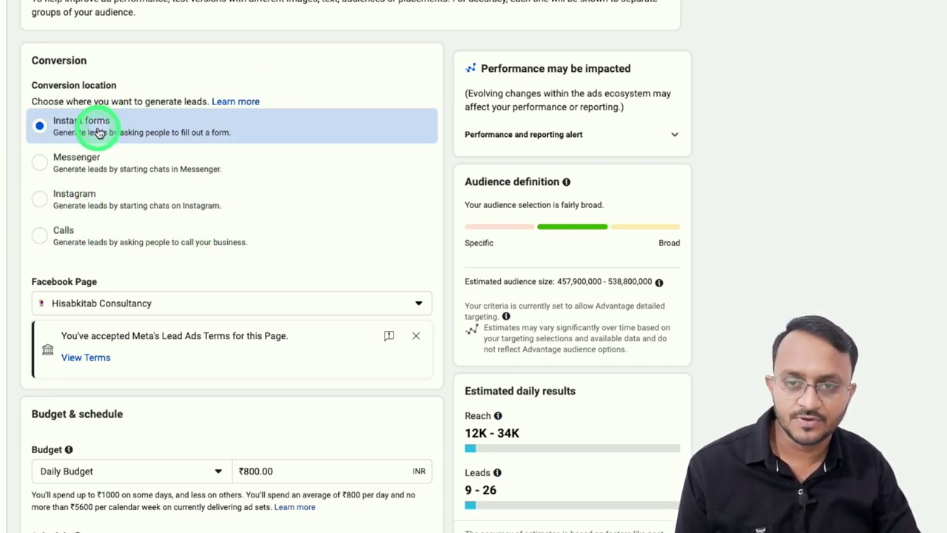
{"action": "scroll", "coordinate": [111, 185], "scroll_direction": "down", "scroll_amount": 2}
{"action": "scroll", "coordinate": [148, 271], "scroll_direction": "down", "scroll_amount": 5}
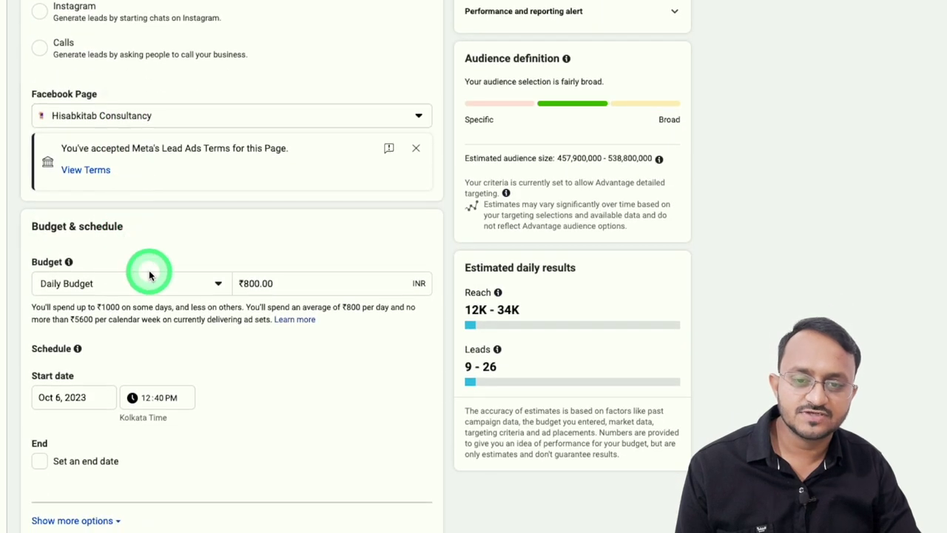
{"action": "scroll", "coordinate": [195, 289], "scroll_direction": "down", "scroll_amount": 3}
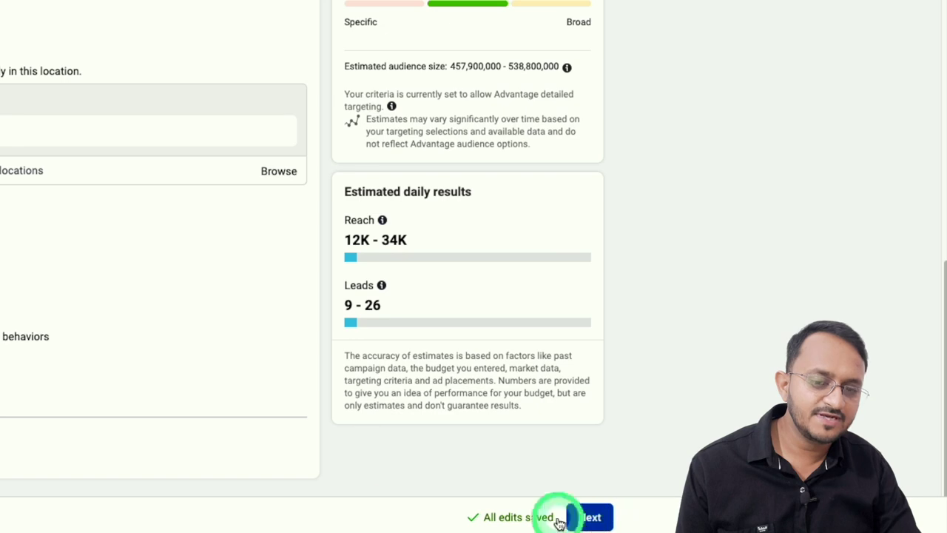
- Continue to the tailored campaign's ad and review its destination, tracking, identity, format and creative fields
{"action": "left_click", "coordinate": [570, 516]}
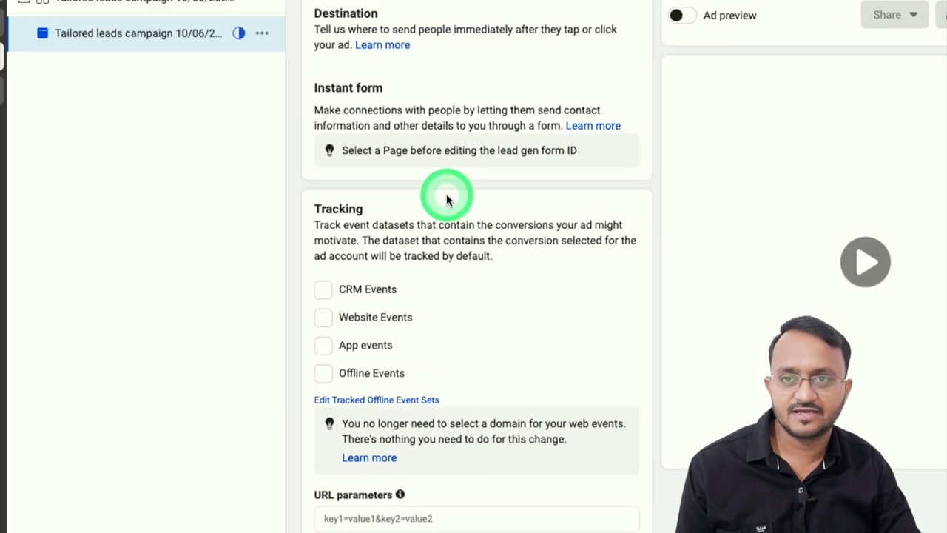
{"action": "scroll", "coordinate": [446, 198], "scroll_direction": "up", "scroll_amount": 15}
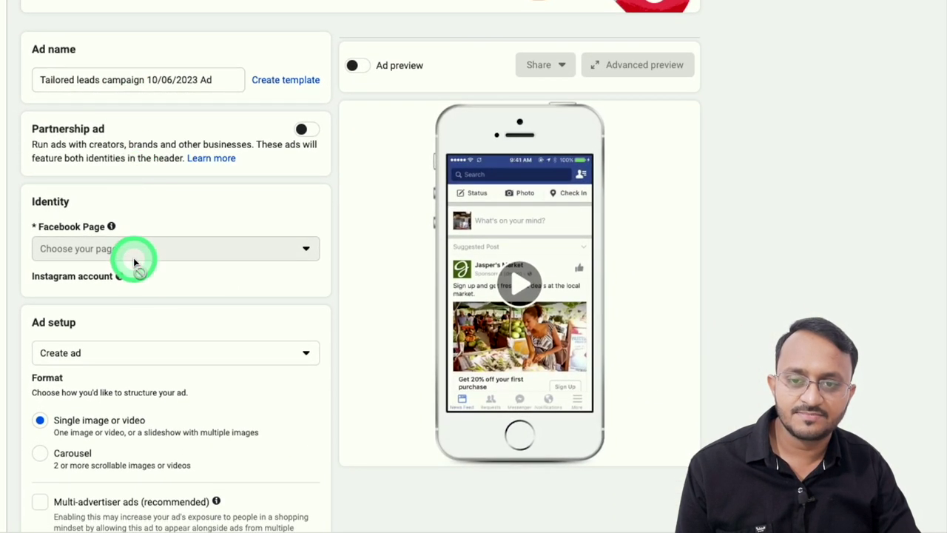
{"action": "scroll", "coordinate": [133, 257], "scroll_direction": "down", "scroll_amount": 5}
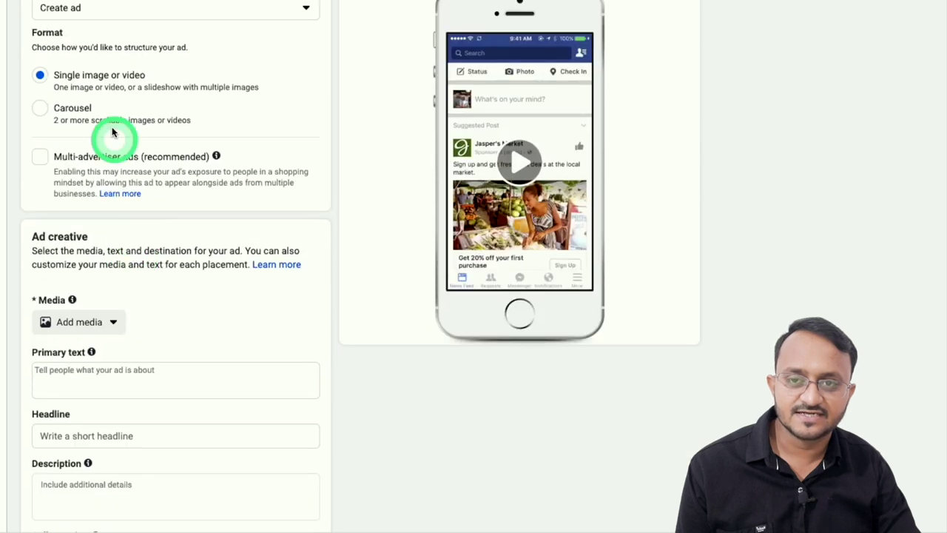
- Examine the ad setup choices for creating an ad, using an existing post or using a Creative Hub mockup
{"action": "left_click", "coordinate": [85, 9]}
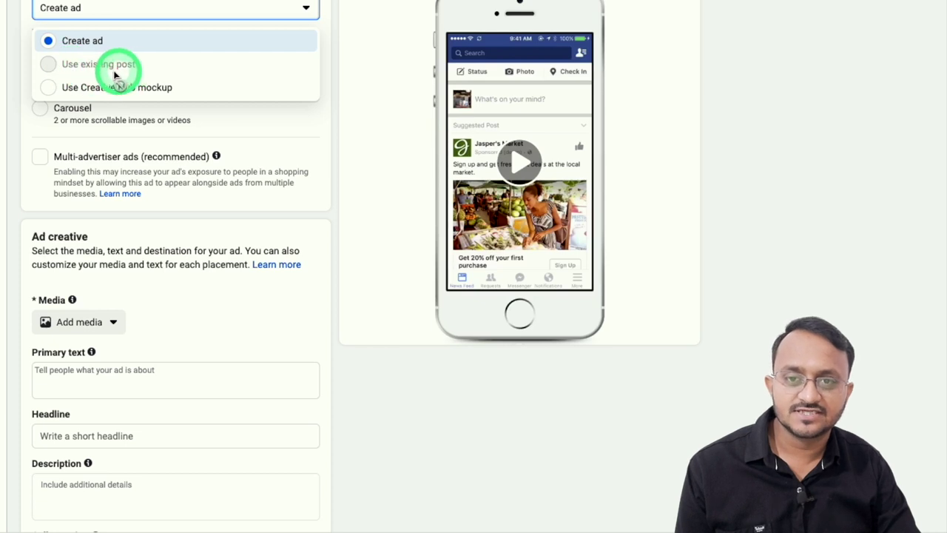
{"action": "mouse_move", "coordinate": [145, 68]}
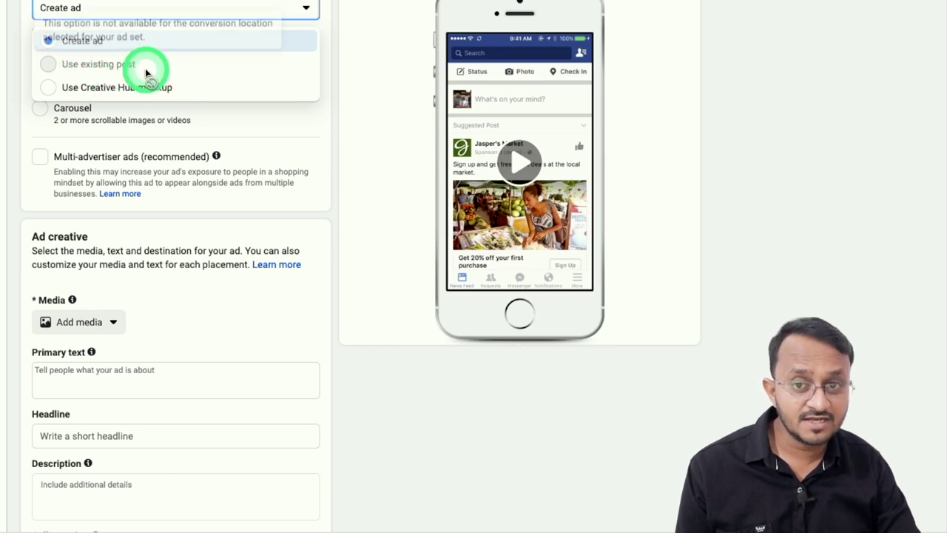
{"action": "left_click", "coordinate": [323, 48]}
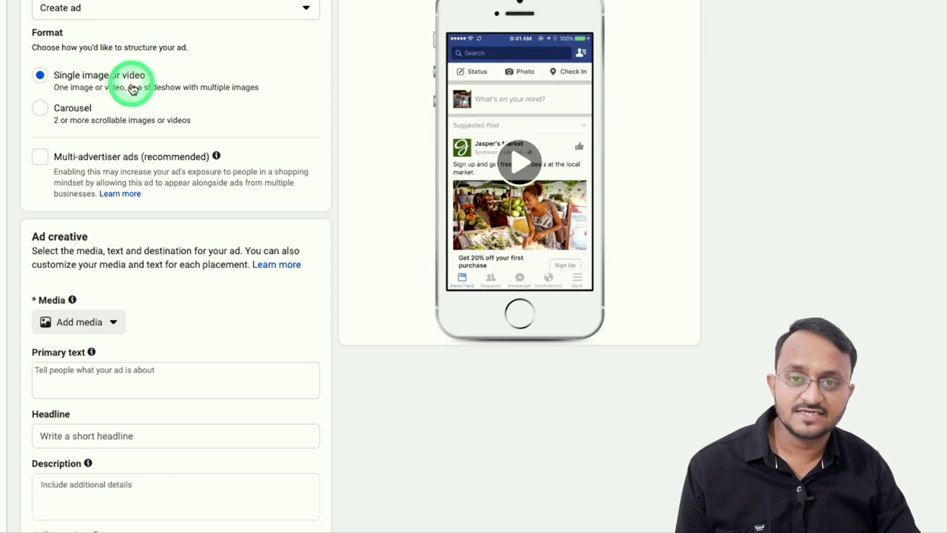
- Review the ad creative's media, text and call-to-action fields, plus the instant form destination and tracking sections
{"action": "scroll", "coordinate": [110, 226], "scroll_direction": "down", "scroll_amount": 2}
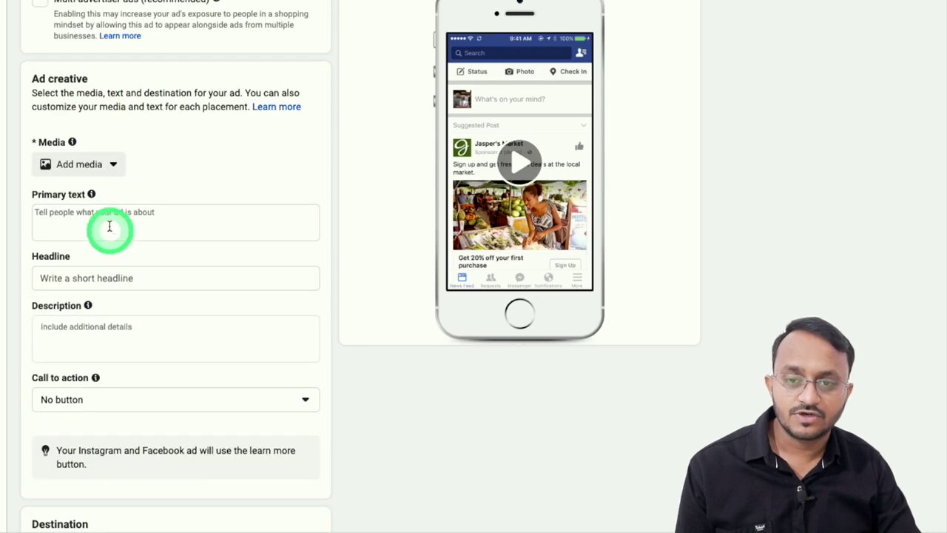
{"action": "left_click", "coordinate": [96, 175]}
{"action": "left_click", "coordinate": [159, 175]}
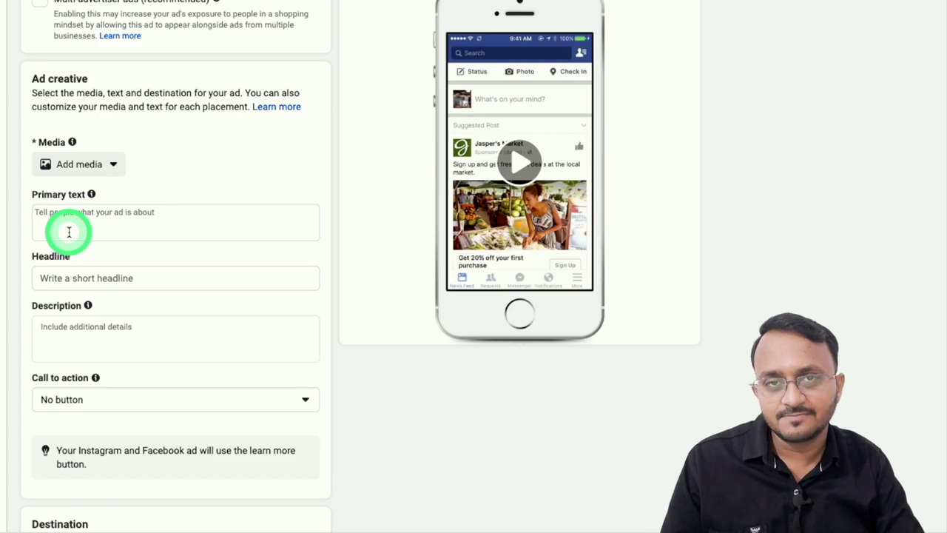
{"action": "scroll", "coordinate": [69, 233], "scroll_direction": "down", "scroll_amount": 6}
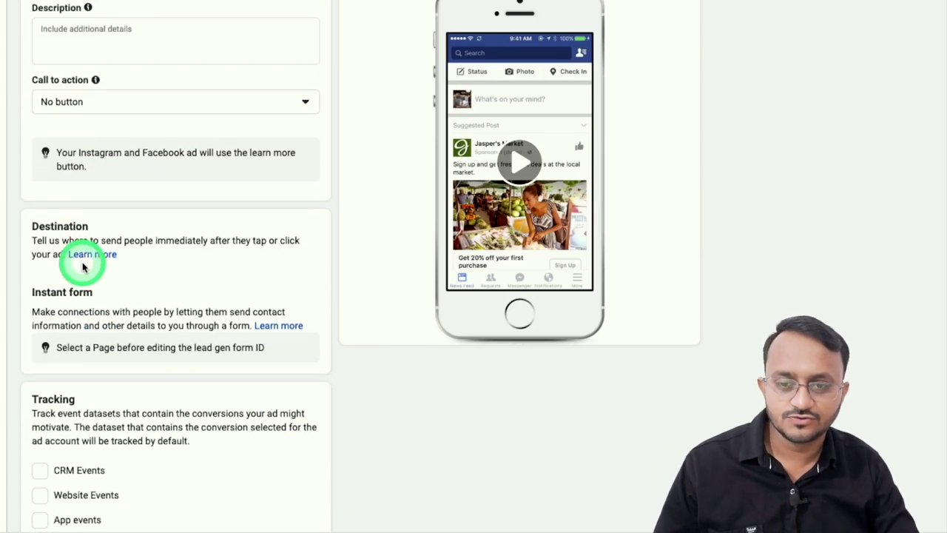
{"action": "scroll", "coordinate": [148, 262], "scroll_direction": "down", "scroll_amount": 1}
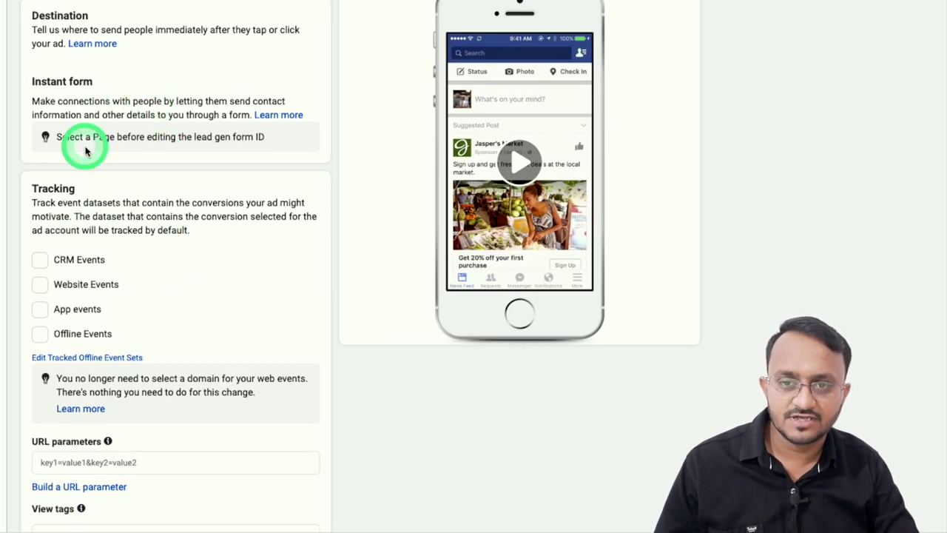